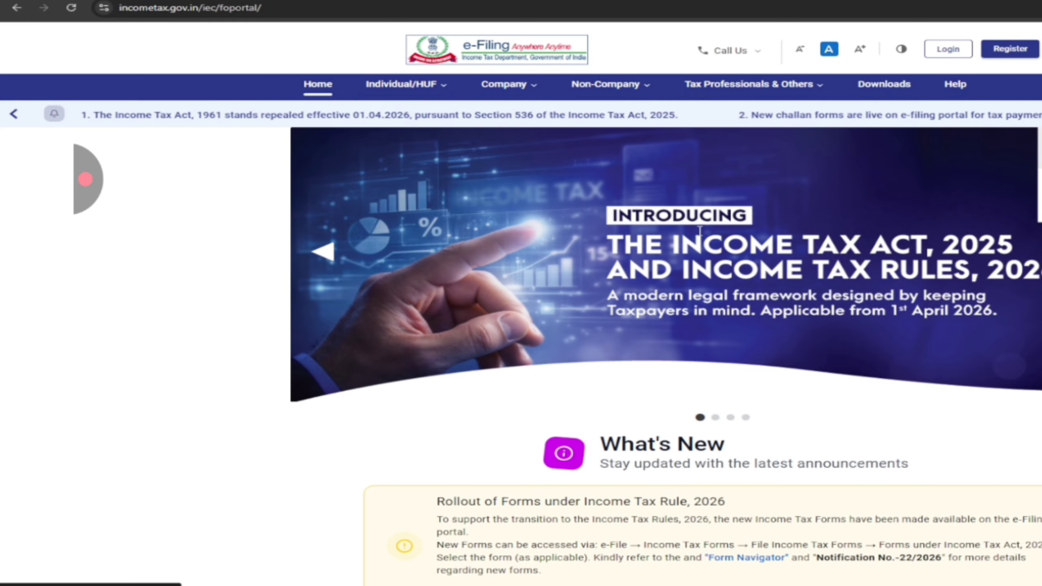
Step: Scroll down the e-Filing home page past What's New to the Quick Links services grid
{"action": "scroll", "coordinate": [725, 233], "scroll_direction": "down", "scroll_amount": 4}
{"action": "scroll", "coordinate": [725, 233], "scroll_direction": "down", "scroll_amount": 10}
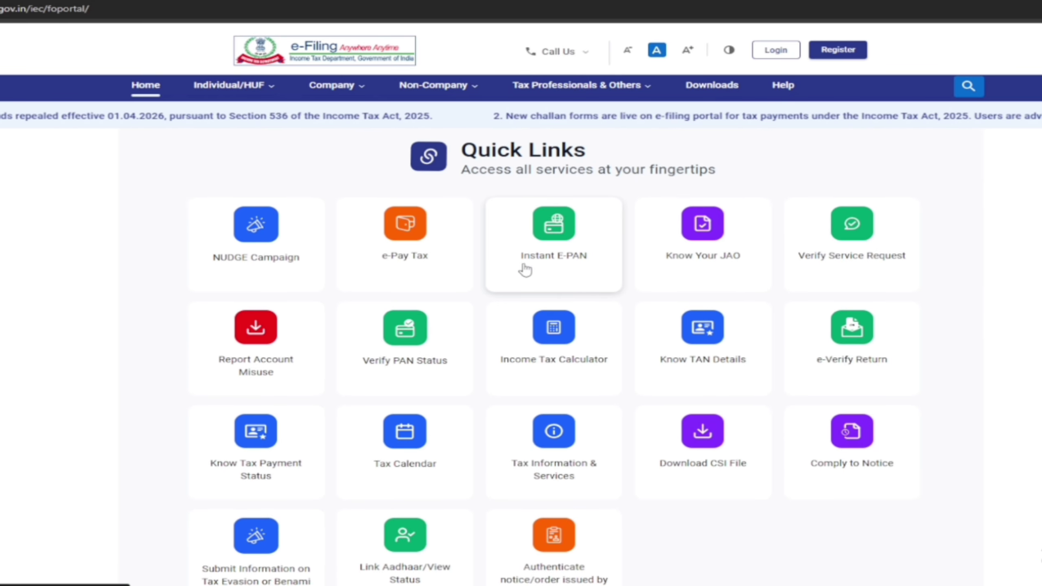
Step: Open the Instant E-PAN quick link and start a Get New e-PAN application
{"action": "left_click", "coordinate": [572, 228]}
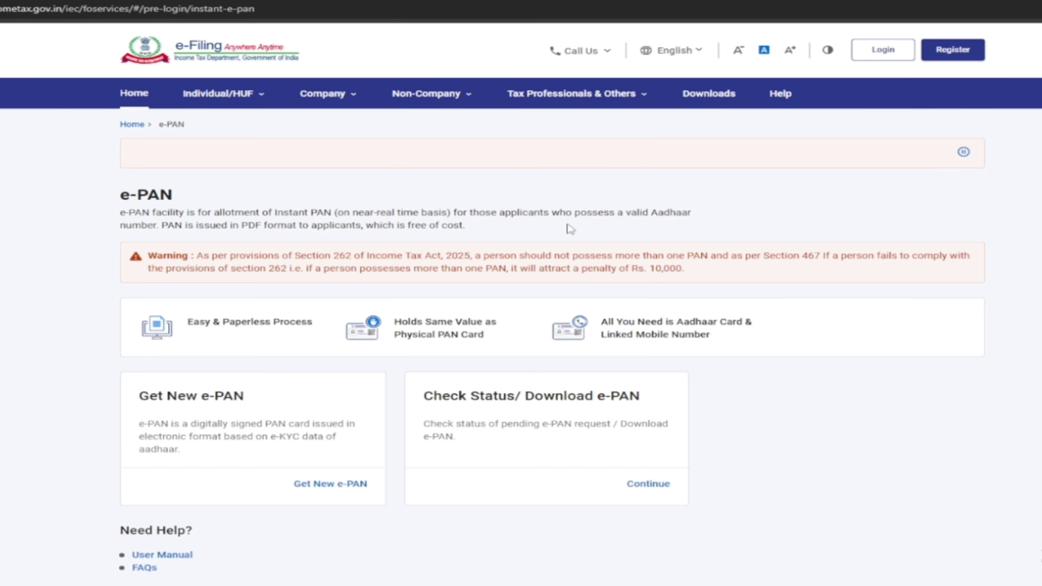
{"action": "left_click_drag", "start_coordinate": [140, 376], "coordinate": [374, 289]}
{"action": "mouse_move", "coordinate": [434, 422]}
{"action": "left_mouse_down"}
{"action": "mouse_move", "coordinate": [746, 410]}
{"action": "mouse_move", "coordinate": [400, 392]}
{"action": "mouse_move", "coordinate": [517, 472]}
{"action": "left_mouse_up"}
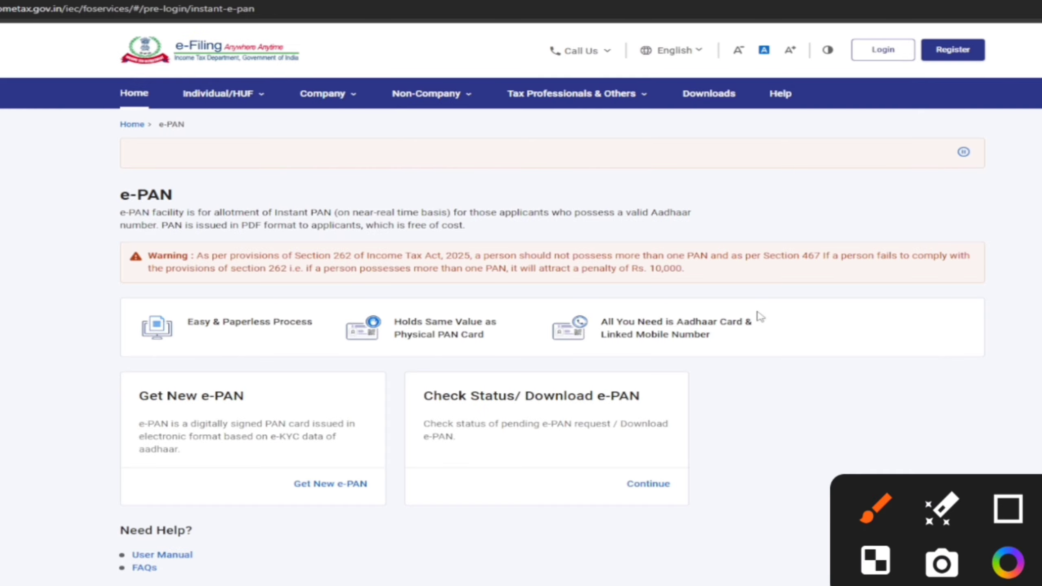
{"action": "mouse_move", "coordinate": [132, 449]}
{"action": "left_mouse_down"}
{"action": "mouse_move", "coordinate": [197, 456]}
{"action": "mouse_move", "coordinate": [232, 342]}
{"action": "mouse_move", "coordinate": [270, 425]}
{"action": "left_mouse_up"}
{"action": "mouse_move", "coordinate": [208, 365]}
{"action": "left_mouse_down"}
{"action": "mouse_move", "coordinate": [348, 378]}
{"action": "mouse_move", "coordinate": [532, 285]}
{"action": "left_mouse_up"}
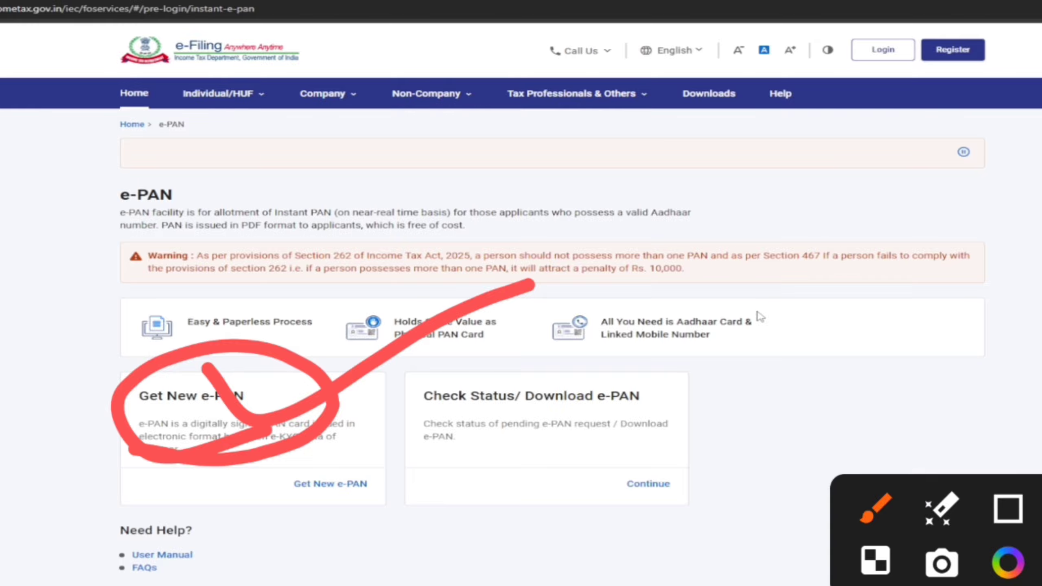
{"action": "key", "text": "Escape"}
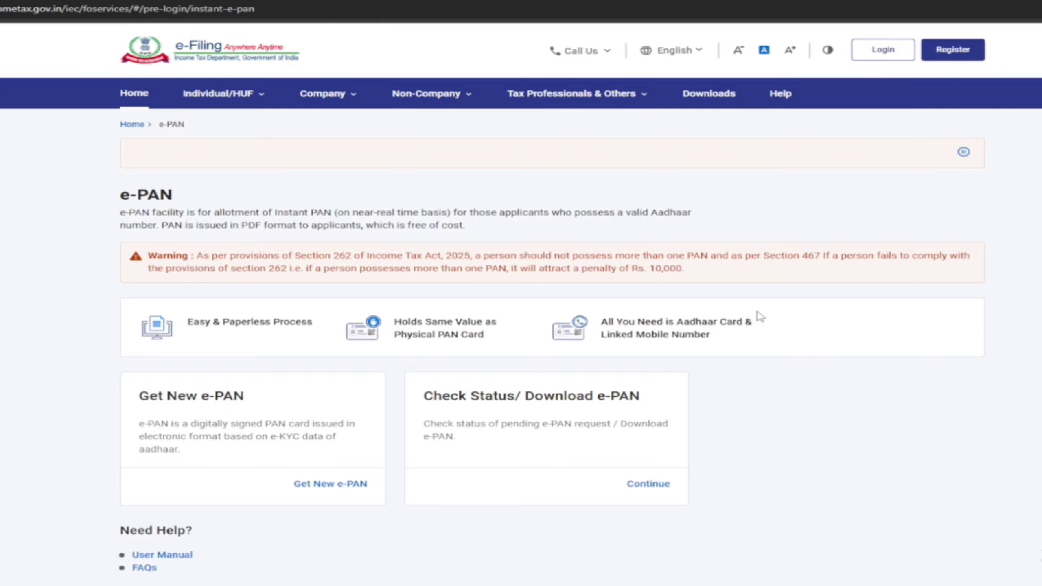
{"action": "scroll", "coordinate": [772, 275], "scroll_direction": "down", "scroll_amount": 1}
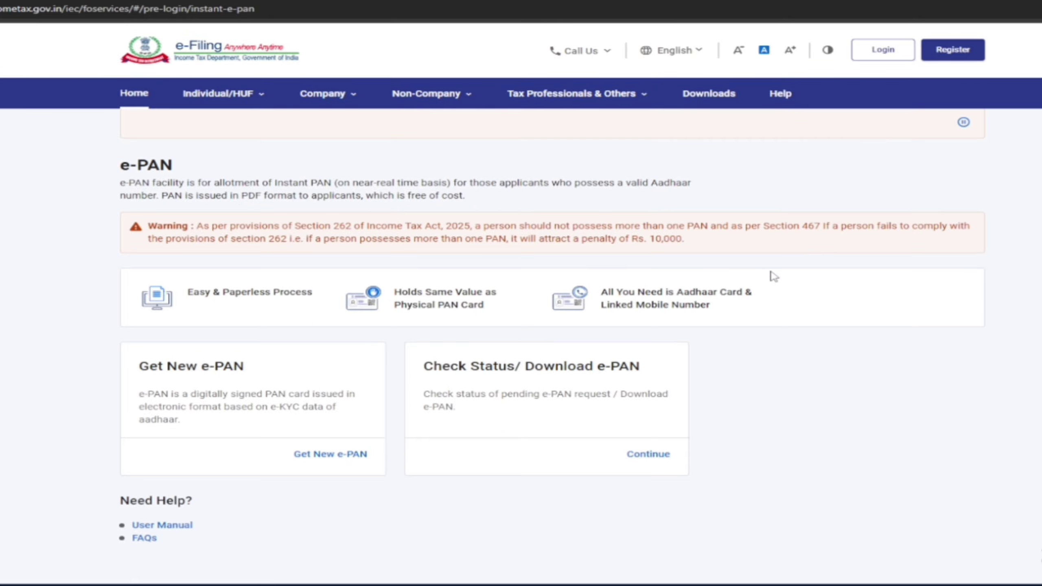
{"action": "scroll", "coordinate": [162, 327], "scroll_direction": "down", "scroll_amount": 2}
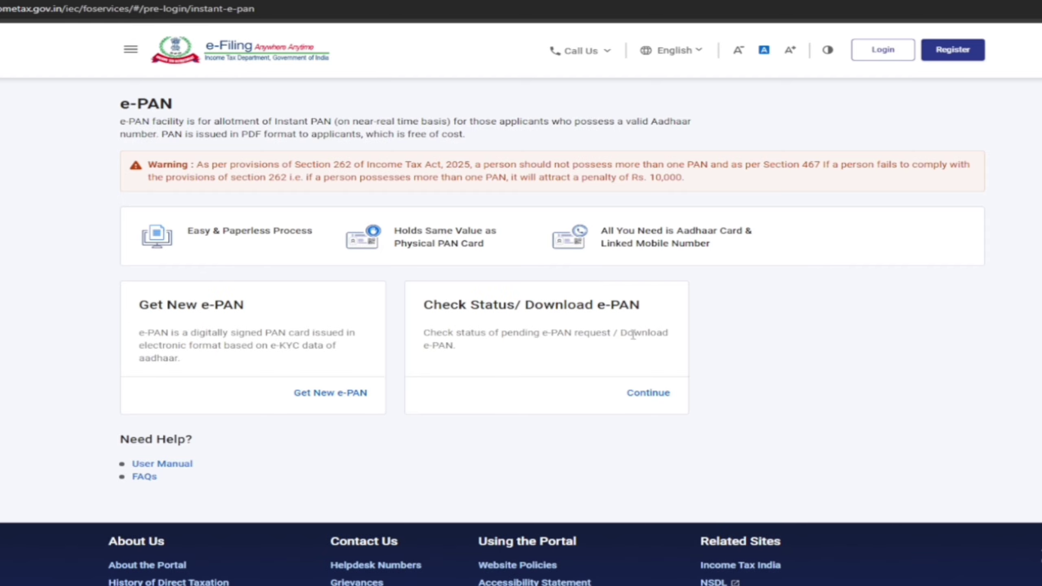
{"action": "left_click", "coordinate": [333, 394]}
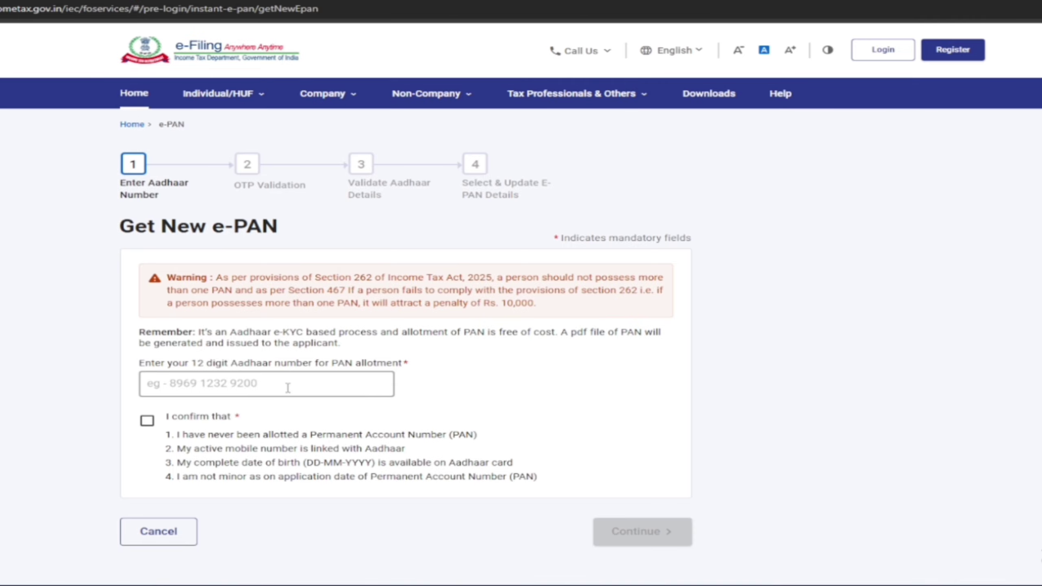
Step: Enter the 12-digit Aadhaar number, confirm the eligibility declarations, and continue
{"action": "left_click", "coordinate": [238, 386]}
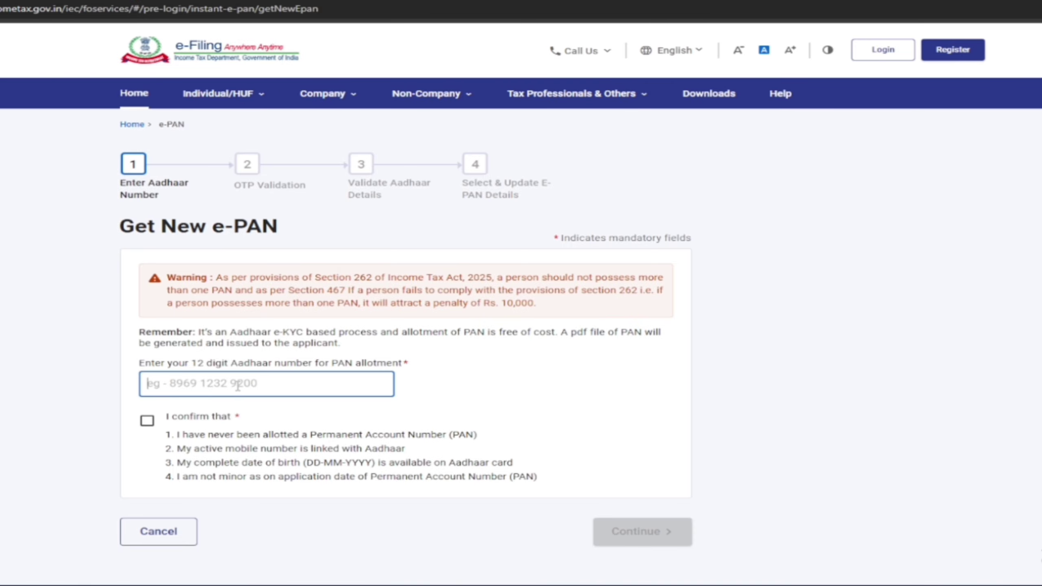
{"action": "type", "text": "9"}
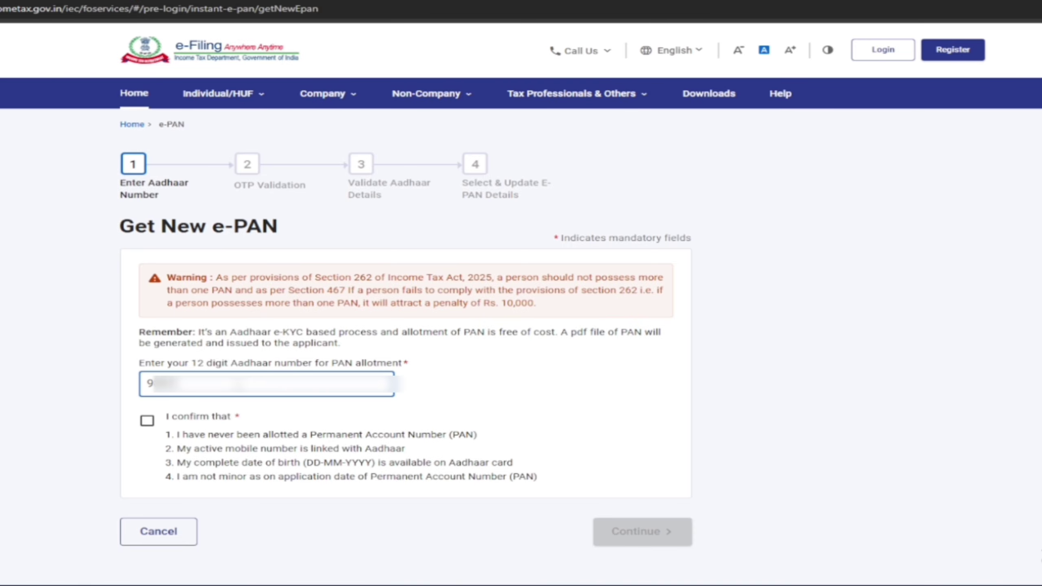
{"action": "type", "text": "******"}
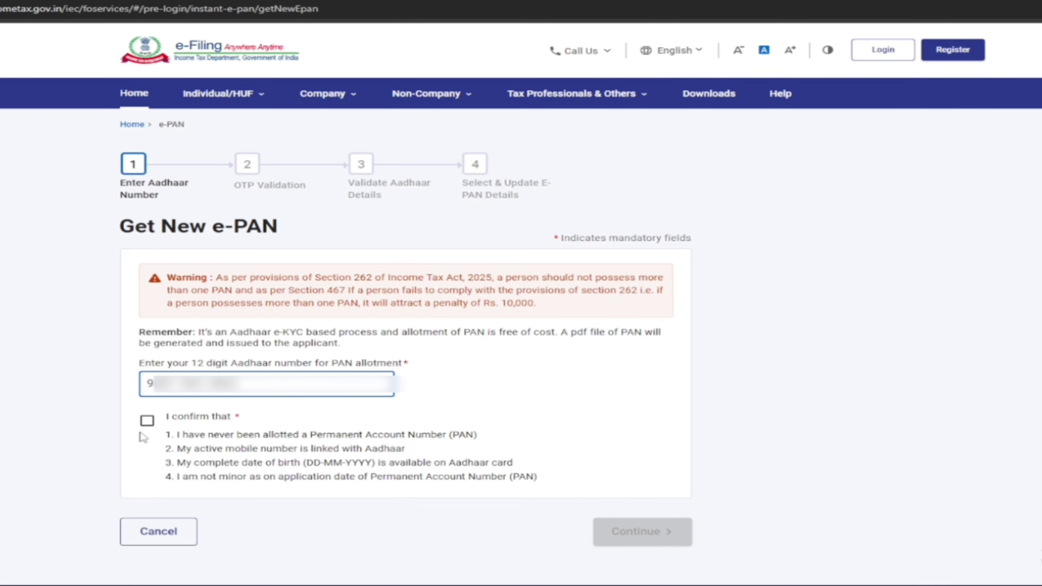
{"action": "left_click", "coordinate": [146, 423]}
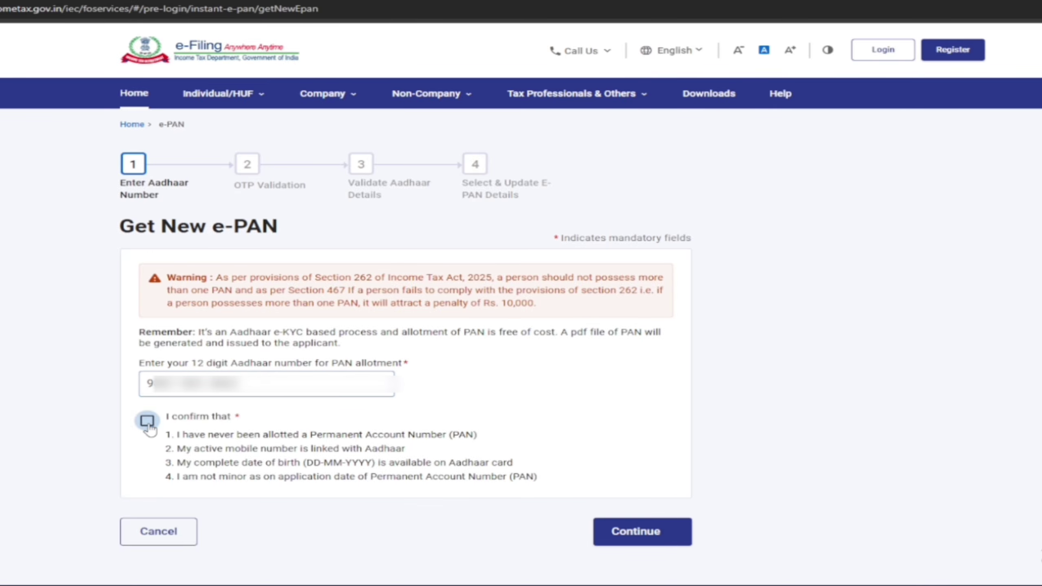
{"action": "left_click", "coordinate": [627, 532]}
Step: Agree to the consent terms and generate the Aadhaar OTP by SMS
{"action": "scroll", "coordinate": [500, 438], "scroll_direction": "down", "scroll_amount": 2}
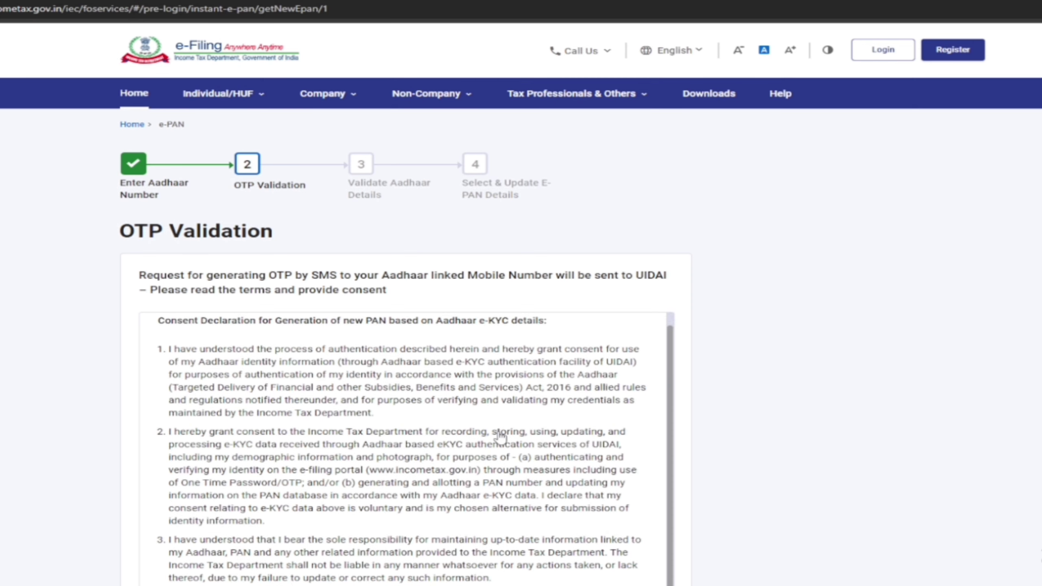
{"action": "scroll", "coordinate": [645, 375], "scroll_direction": "down", "scroll_amount": 5}
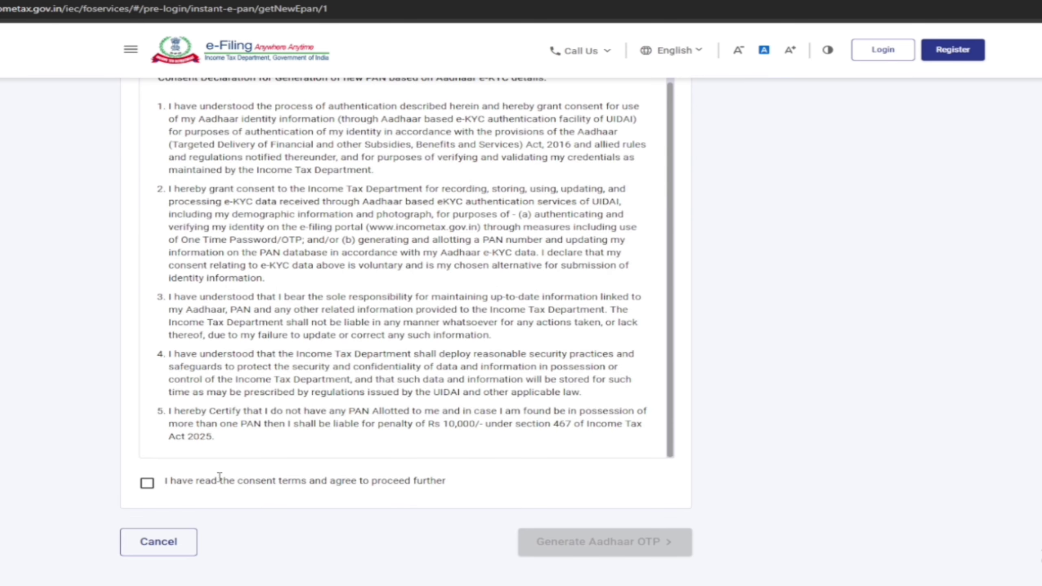
{"action": "left_click", "coordinate": [163, 482]}
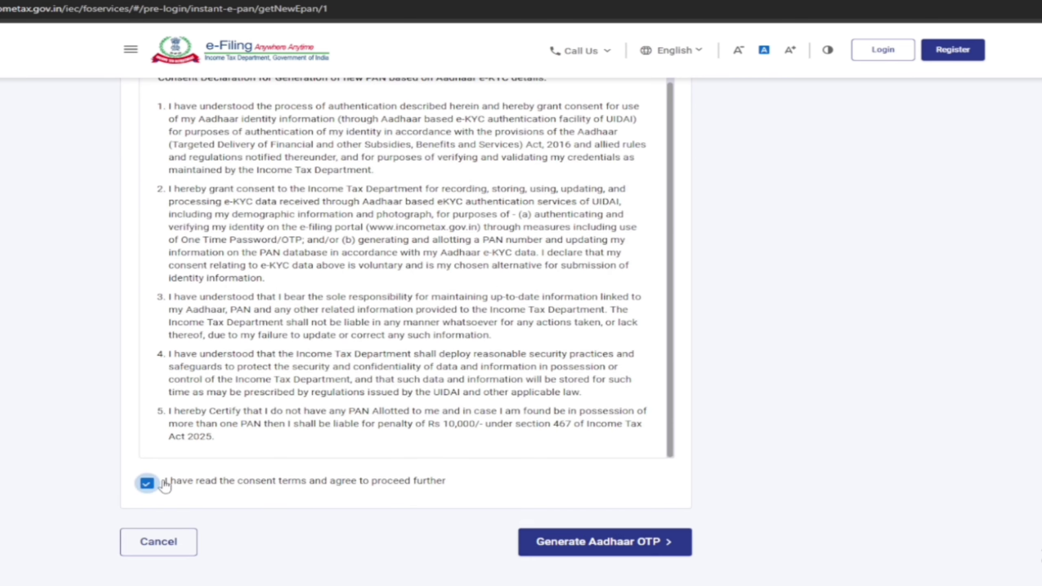
{"action": "left_click", "coordinate": [608, 549]}
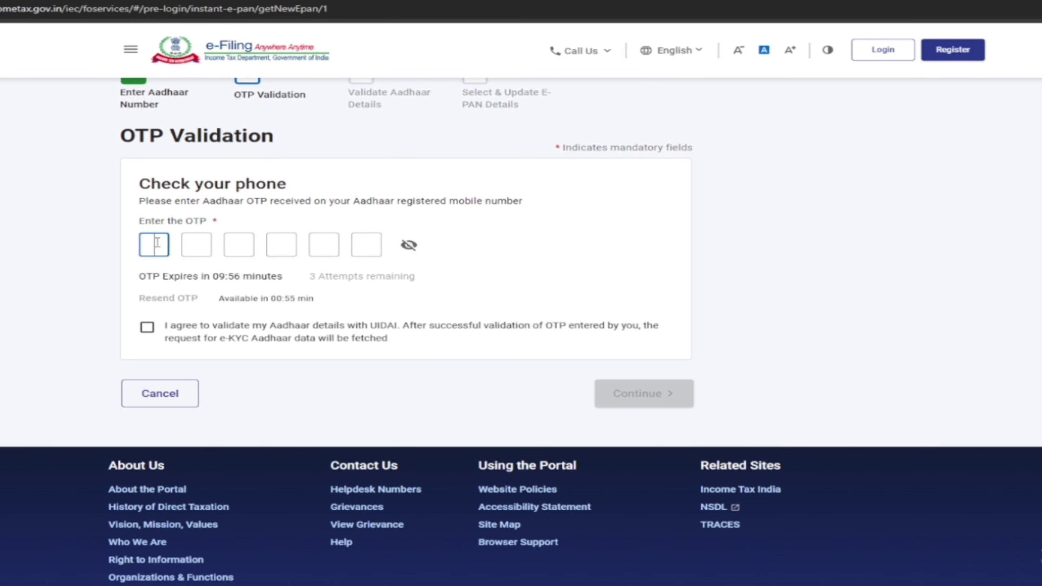
Step: Enter the six-digit Aadhaar OTP, agree to UIDAI validation, and submit it
{"action": "scroll", "coordinate": [158, 244], "scroll_direction": "up", "scroll_amount": 2}
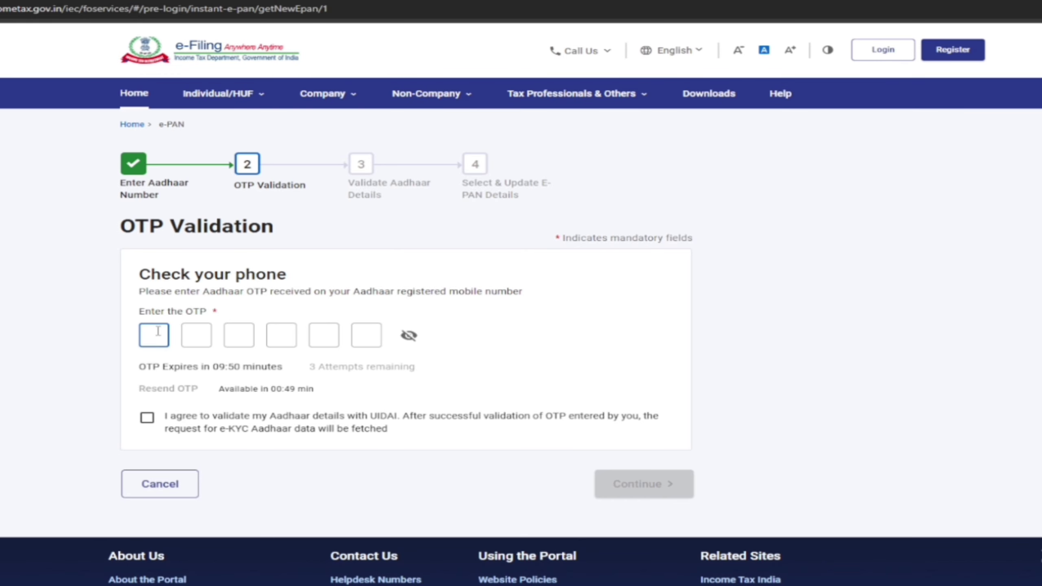
{"action": "type", "text": "••••••"}
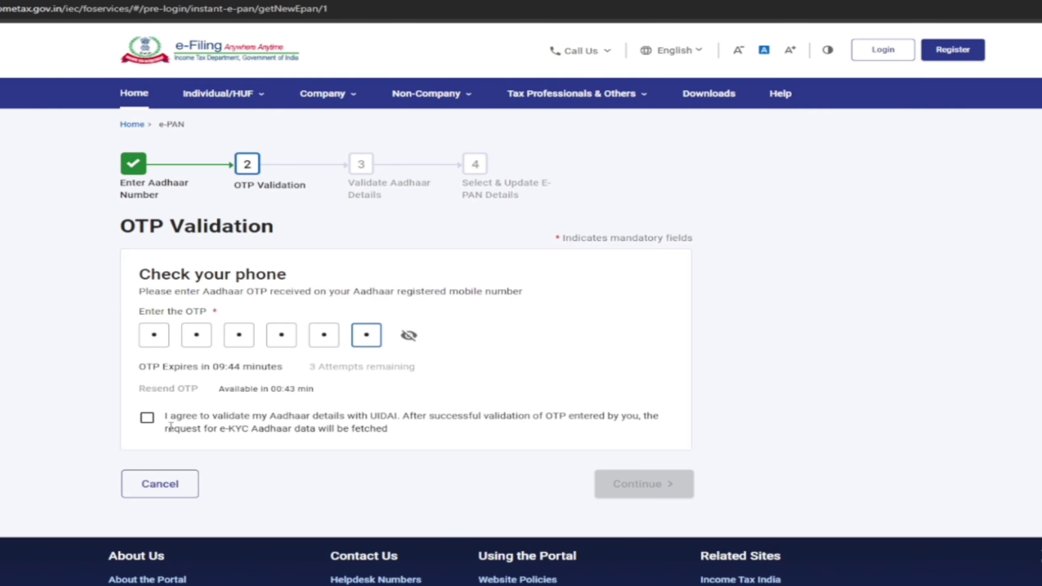
{"action": "left_click", "coordinate": [148, 419]}
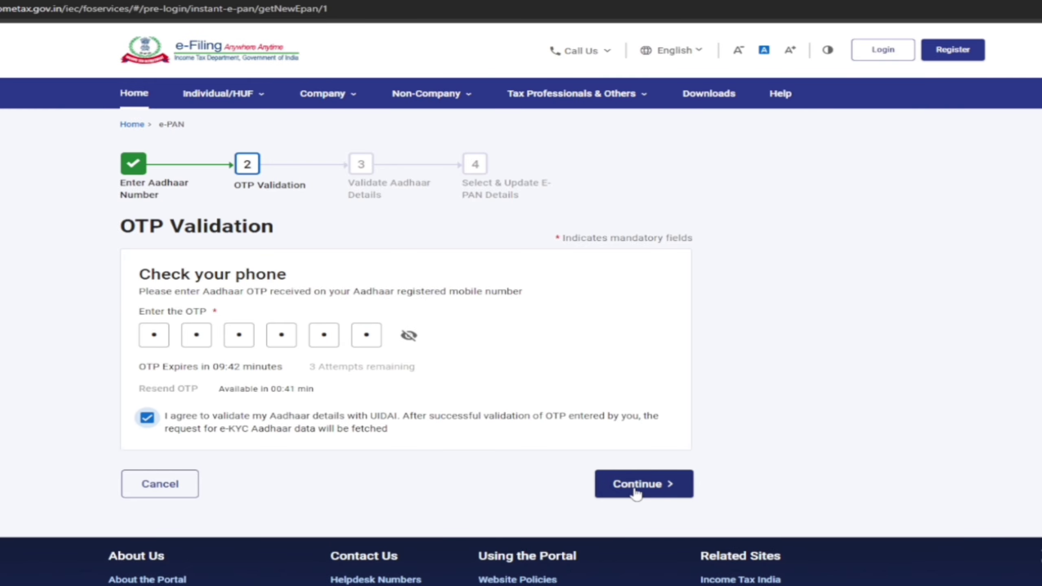
{"action": "left_click", "coordinate": [638, 491]}
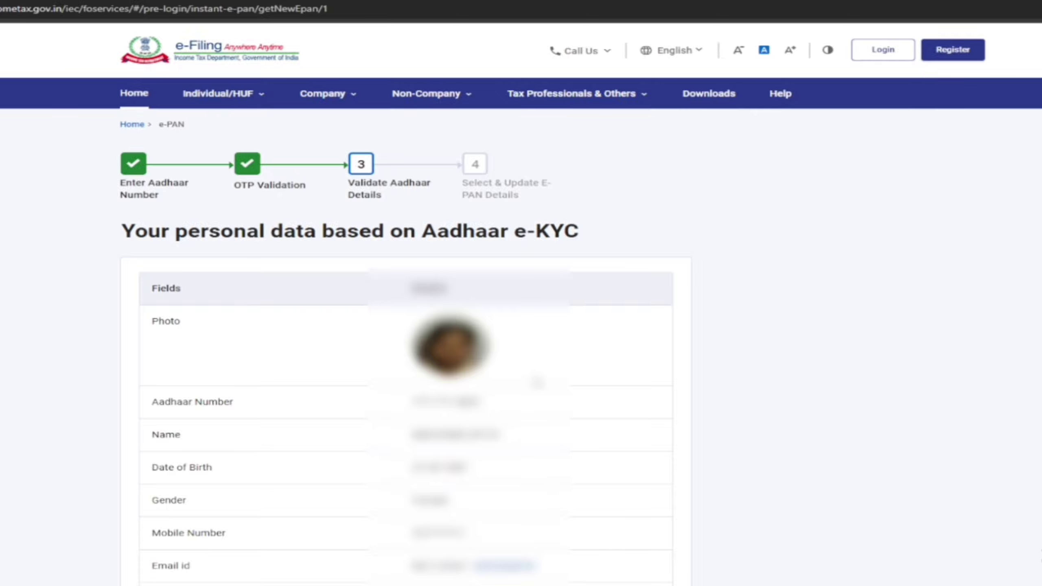
Step: Accept the declaration about the Aadhaar e-KYC details and continue with the e-PAN request
{"action": "scroll", "coordinate": [521, 328], "scroll_direction": "down", "scroll_amount": 2}
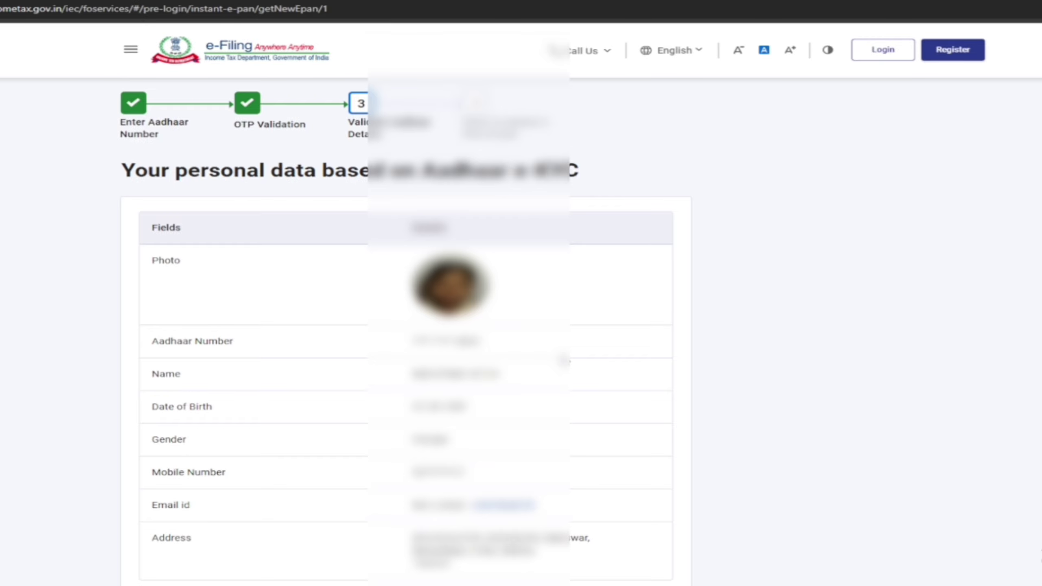
{"action": "scroll", "coordinate": [564, 360], "scroll_direction": "down", "scroll_amount": 3}
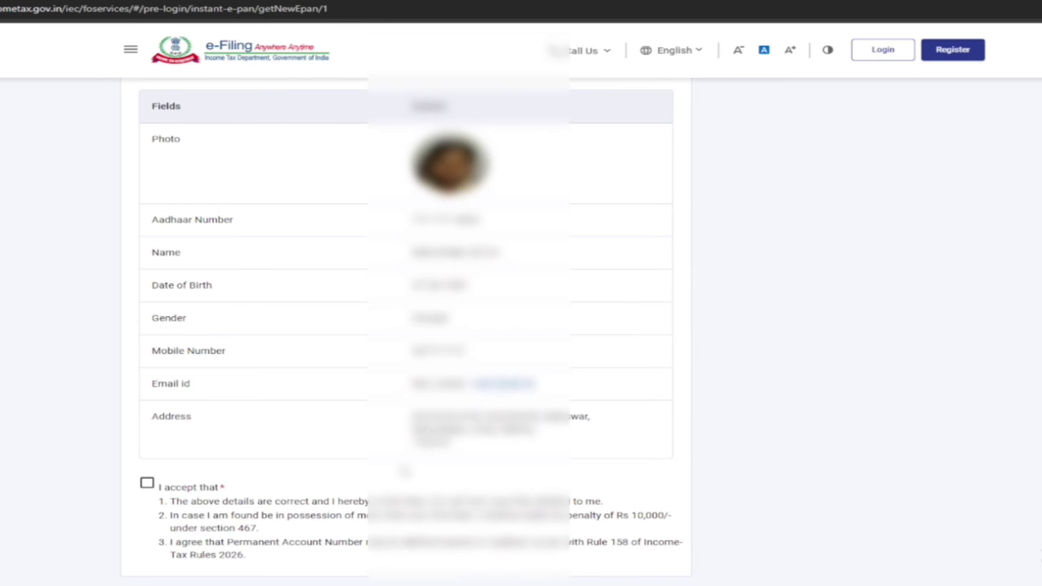
{"action": "left_click", "coordinate": [147, 483]}
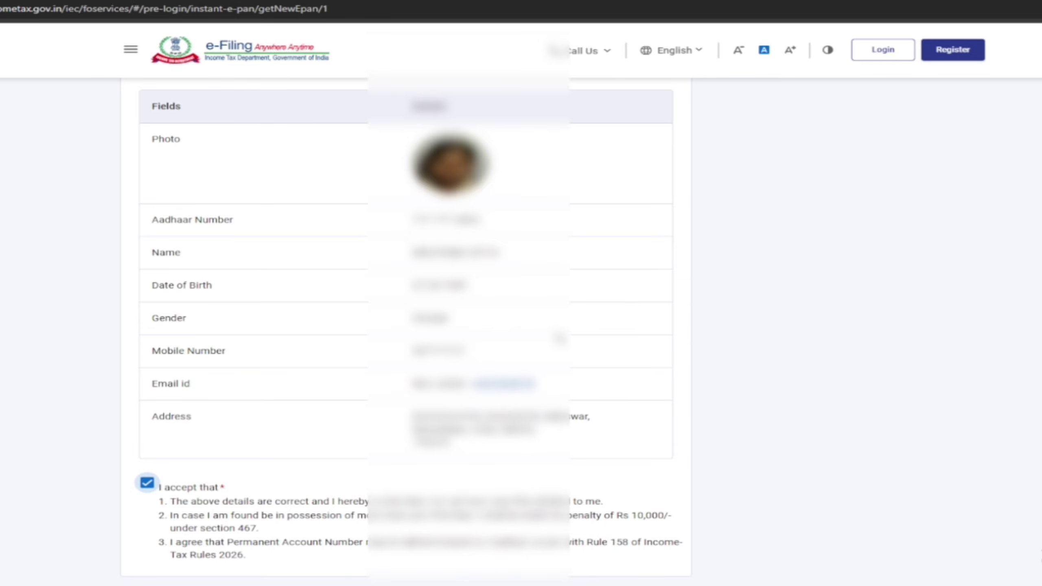
{"action": "scroll", "coordinate": [559, 338], "scroll_direction": "down", "scroll_amount": 3}
{"action": "scroll", "coordinate": [559, 338], "scroll_direction": "up", "scroll_amount": 5}
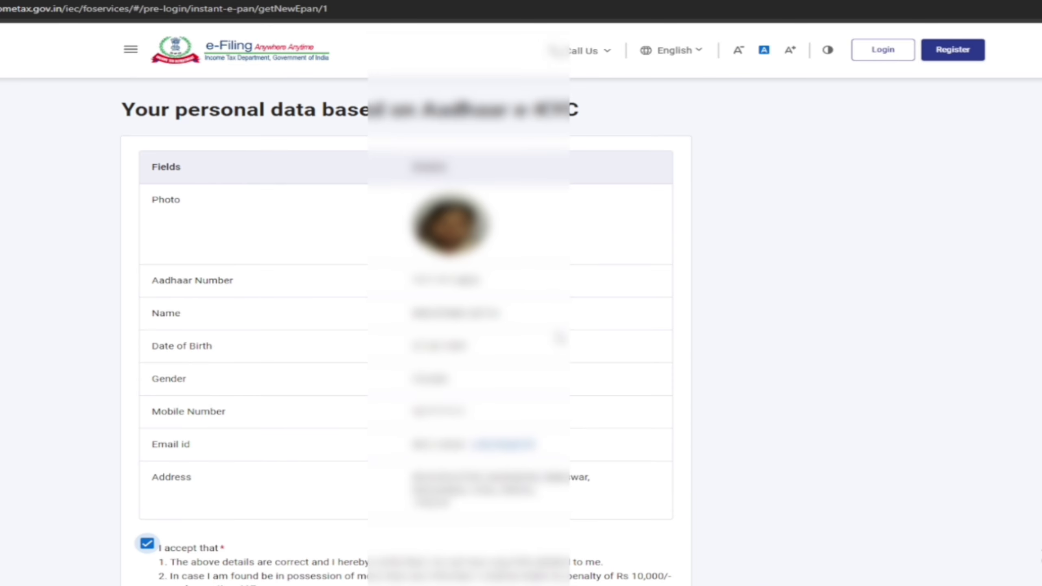
{"action": "scroll", "coordinate": [559, 338], "scroll_direction": "down", "scroll_amount": 3}
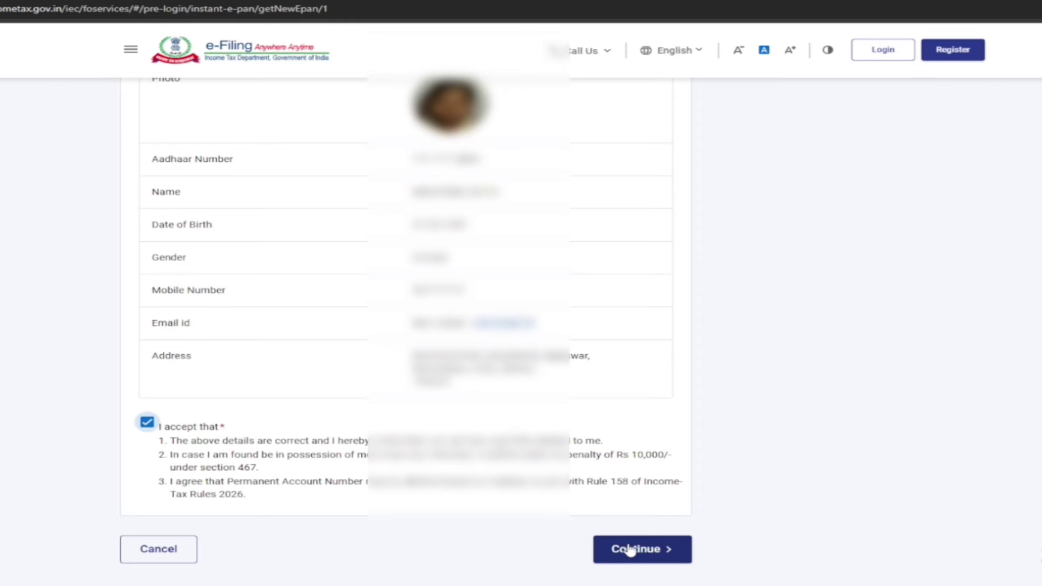
{"action": "left_click", "coordinate": [630, 549]}
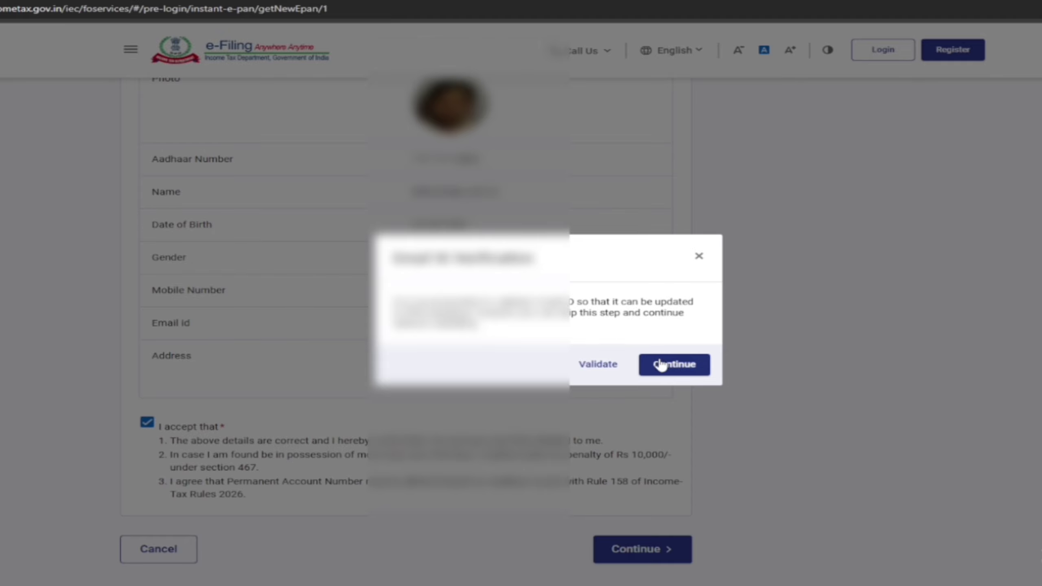
Step: Skip e-mail verification to submit, copy the acknowledgement number, and go to the Login page
{"action": "left_click", "coordinate": [674, 364]}
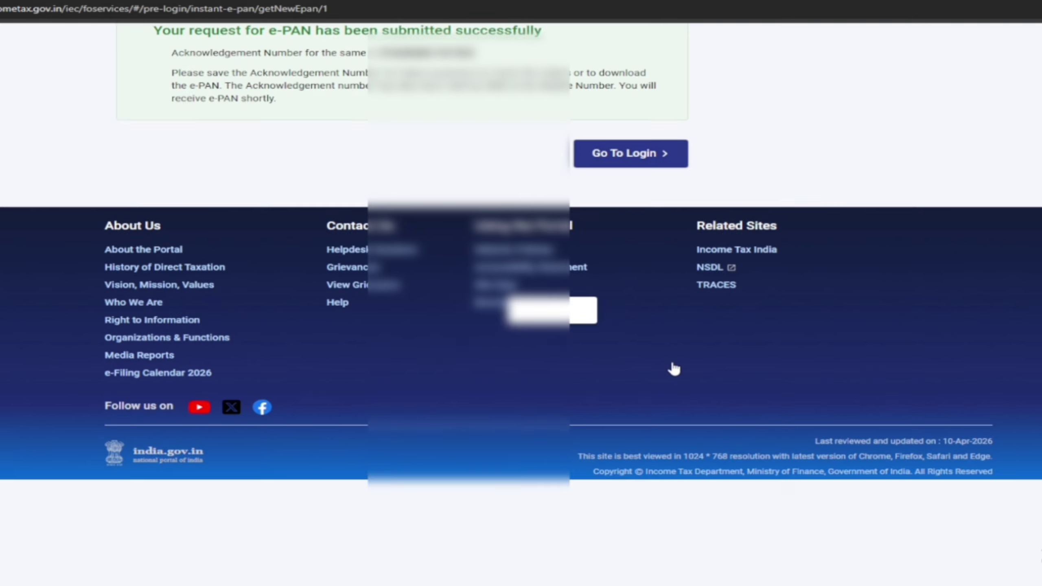
{"action": "scroll", "coordinate": [672, 367], "scroll_direction": "up", "scroll_amount": 3}
{"action": "scroll", "coordinate": [672, 368], "scroll_direction": "up", "scroll_amount": 3}
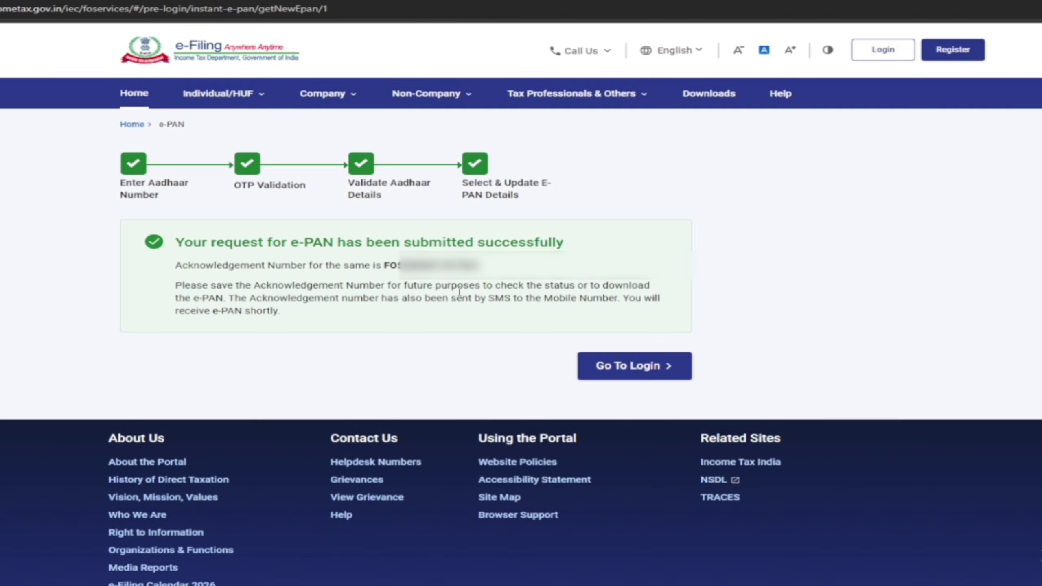
{"action": "left_click_drag", "start_coordinate": [383, 264], "coordinate": [479, 265]}
{"action": "left_click", "coordinate": [635, 365]}
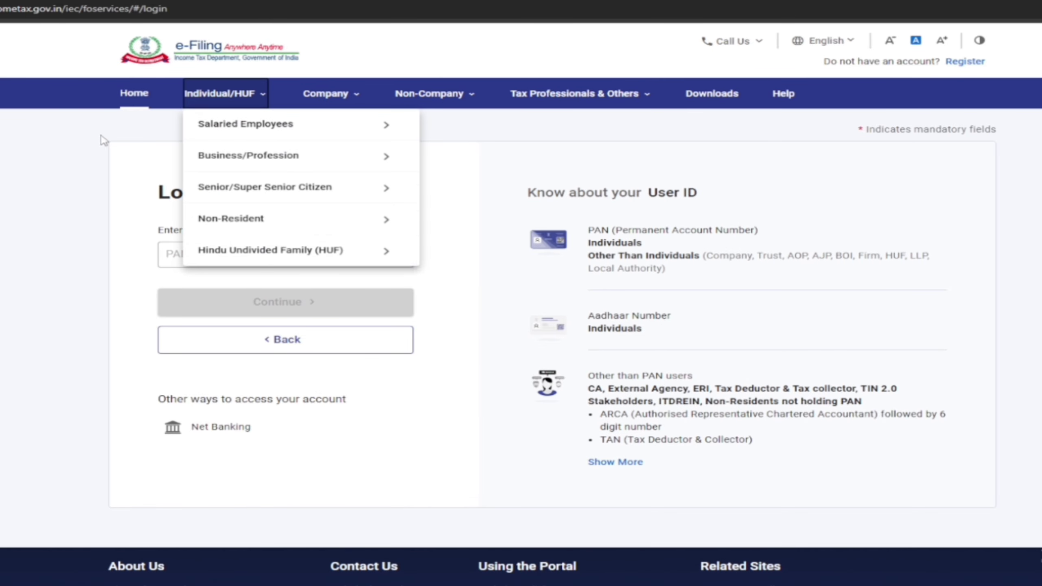
Step: Return Home, open Instant E-PAN, and choose Check Status/ Download e-PAN
{"action": "left_click", "coordinate": [133, 95]}
{"action": "scroll", "coordinate": [778, 343], "scroll_direction": "down", "scroll_amount": 10}
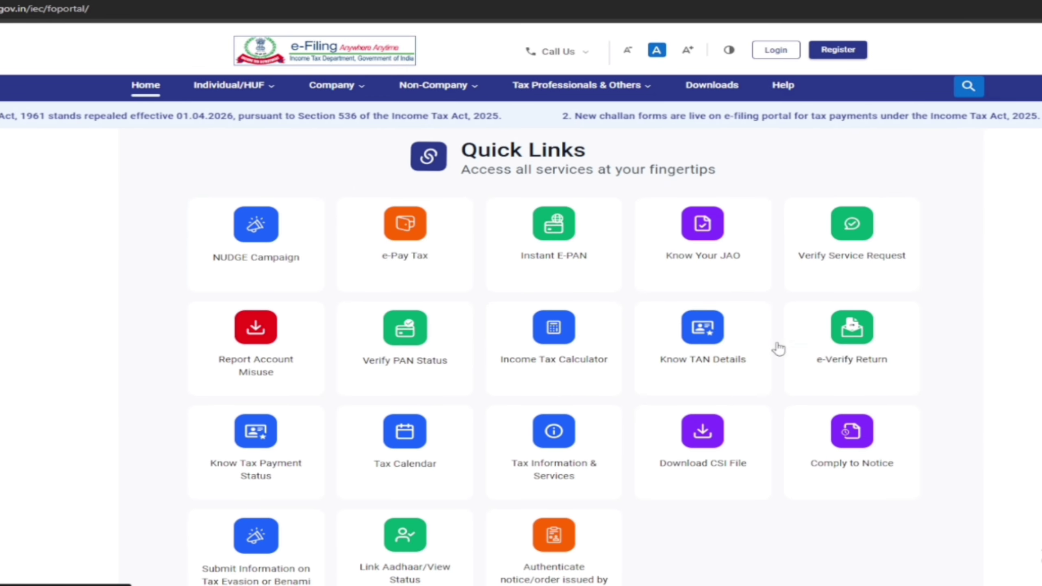
{"action": "left_click", "coordinate": [553, 237]}
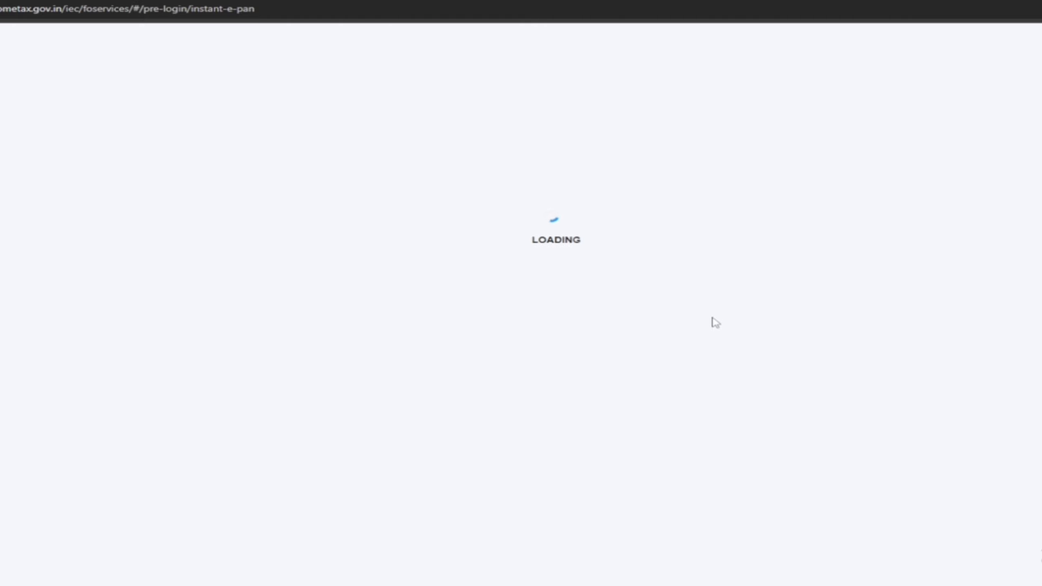
{"action": "scroll", "coordinate": [566, 459], "scroll_direction": "down", "scroll_amount": 3}
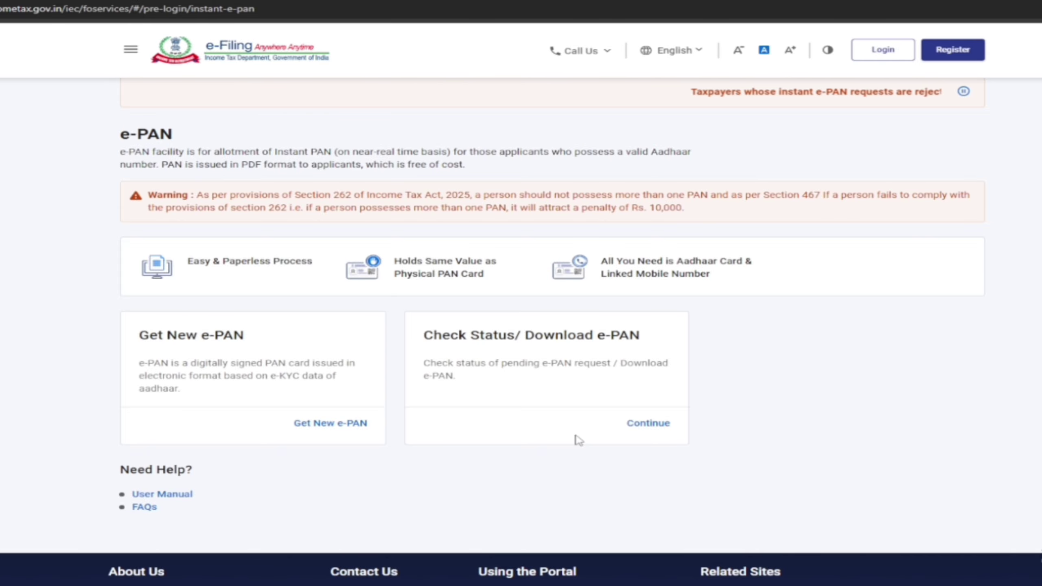
{"action": "scroll", "coordinate": [645, 494], "scroll_direction": "up", "scroll_amount": 2}
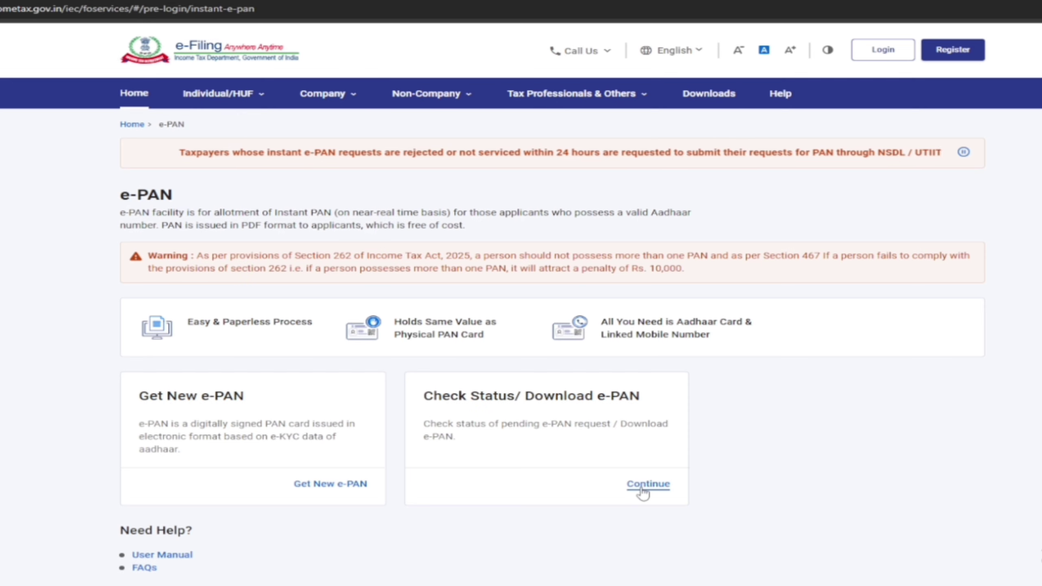
{"action": "left_click", "coordinate": [644, 493]}
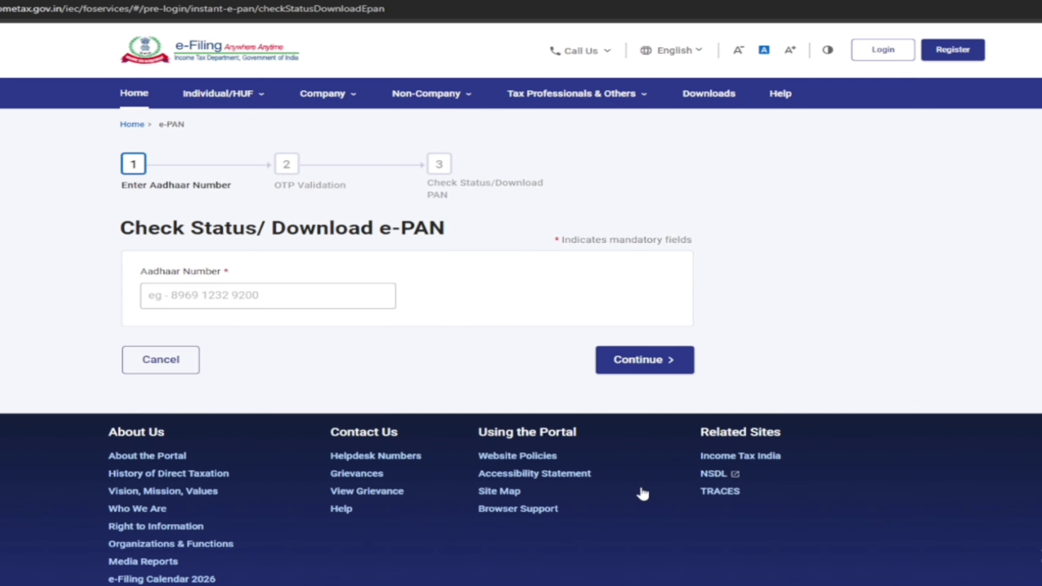
Step: Submit the Aadhaar number and pasted OTP to reveal the status In progress(default)
{"action": "left_click", "coordinate": [214, 294]}
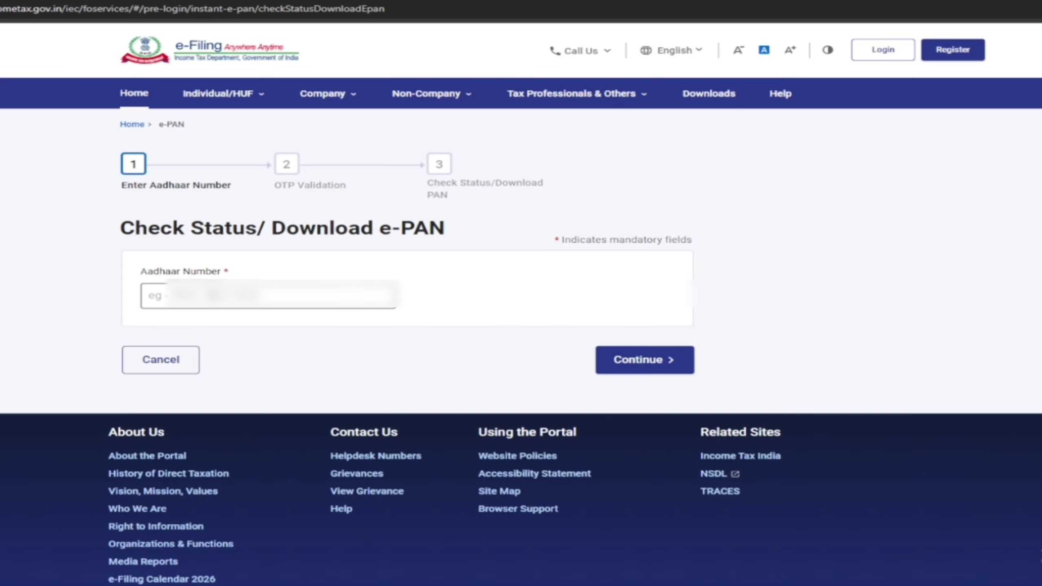
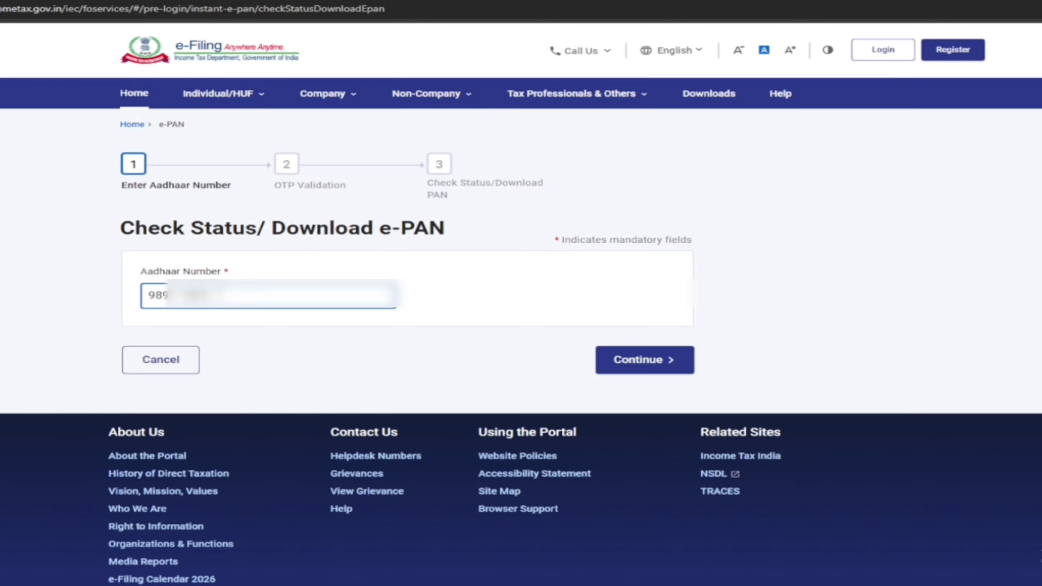
{"action": "left_click", "coordinate": [634, 371]}
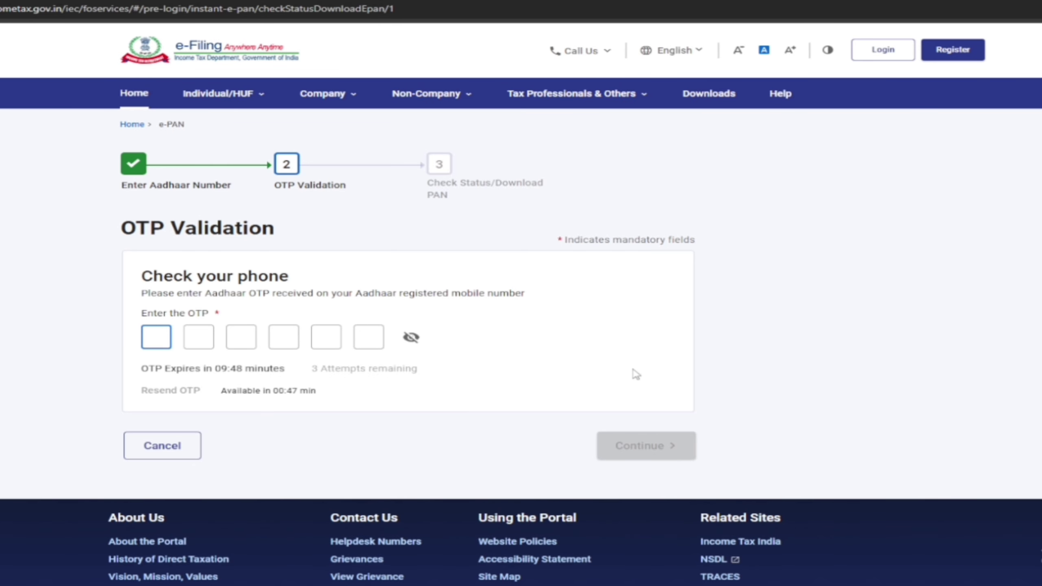
{"action": "key", "text": "ctrl+v"}
{"action": "left_click", "coordinate": [642, 447]}
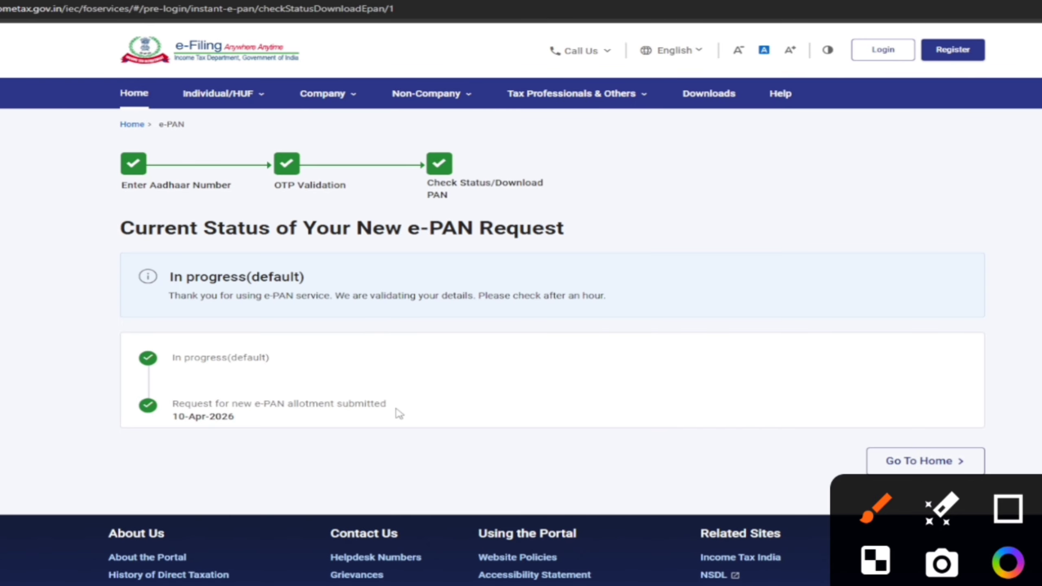
{"action": "mouse_move", "coordinate": [121, 309]}
{"action": "left_mouse_down"}
{"action": "mouse_move", "coordinate": [416, 246]}
{"action": "mouse_move", "coordinate": [191, 322]}
{"action": "left_mouse_up"}
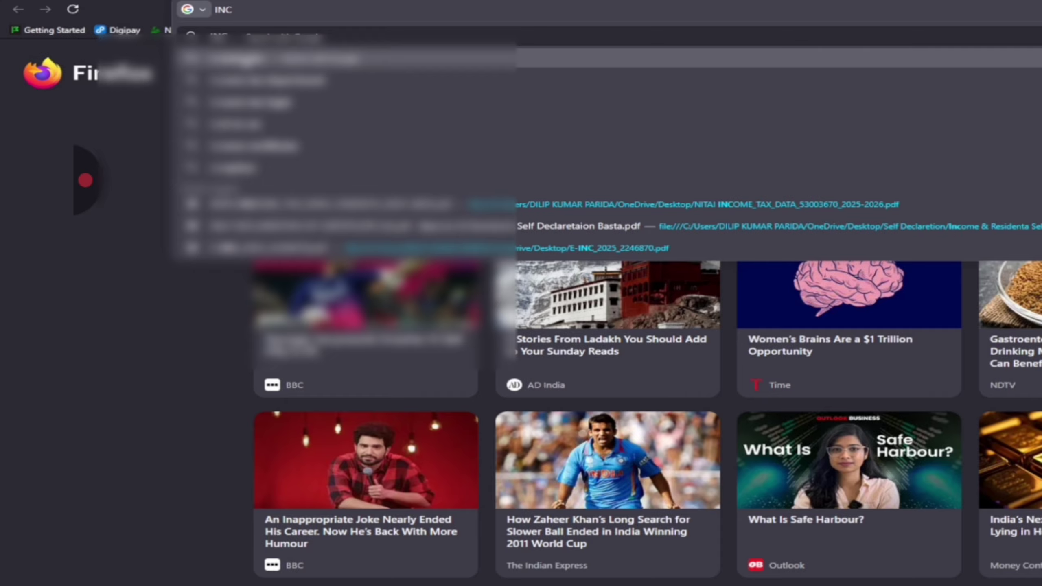
Step: Search Google for 'income tax' and open the Income Tax Department: Home result
{"action": "type", "text": "ome tax"}
{"action": "key", "text": "Return"}
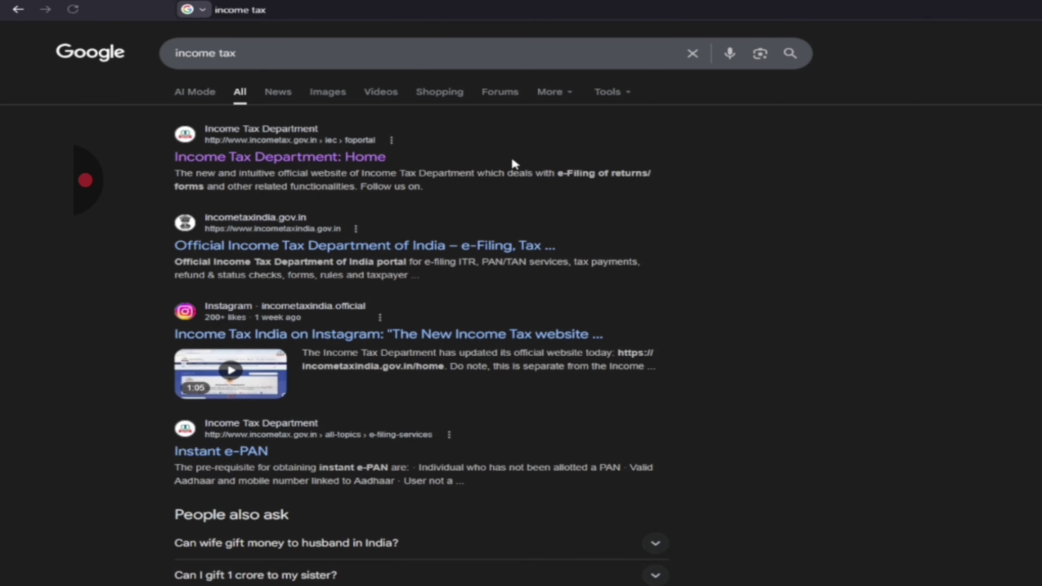
{"action": "left_click", "coordinate": [336, 157]}
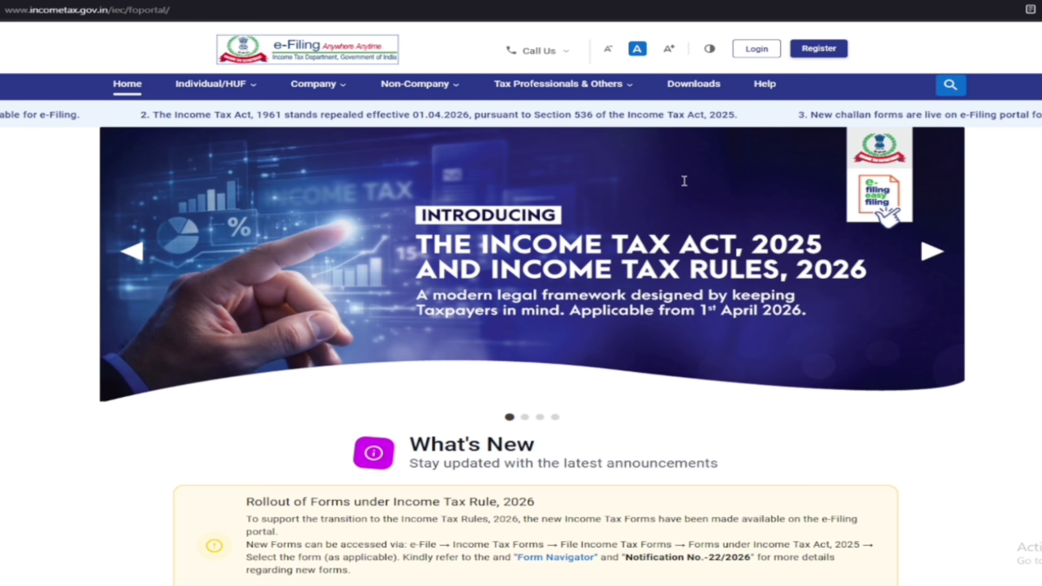
Step: Open Check Status/ Download e-PAN, enter the Aadhaar number, and request the OTP
{"action": "scroll", "coordinate": [856, 257], "scroll_direction": "down", "scroll_amount": 10}
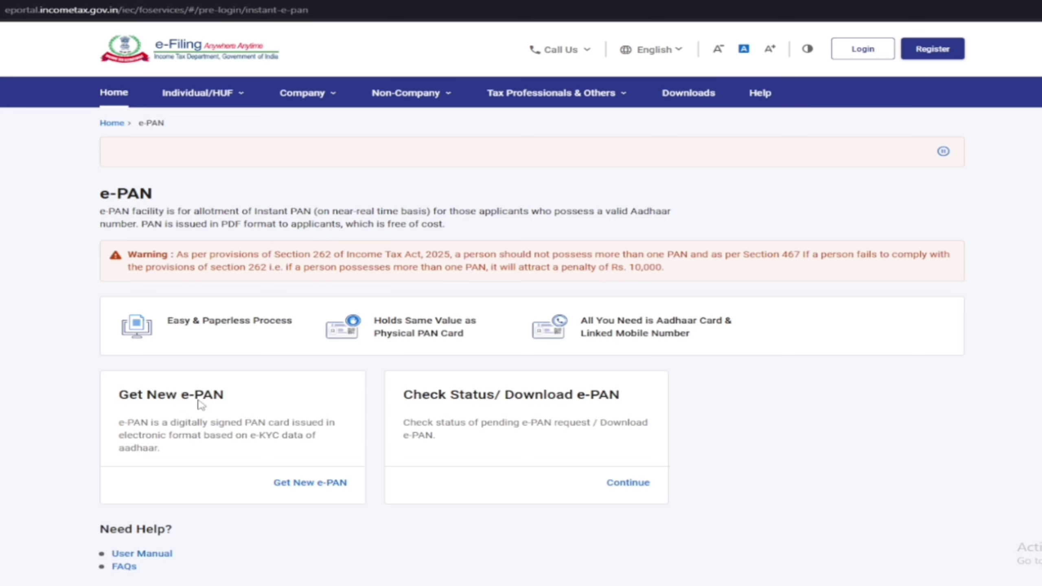
{"action": "left_click", "coordinate": [620, 485]}
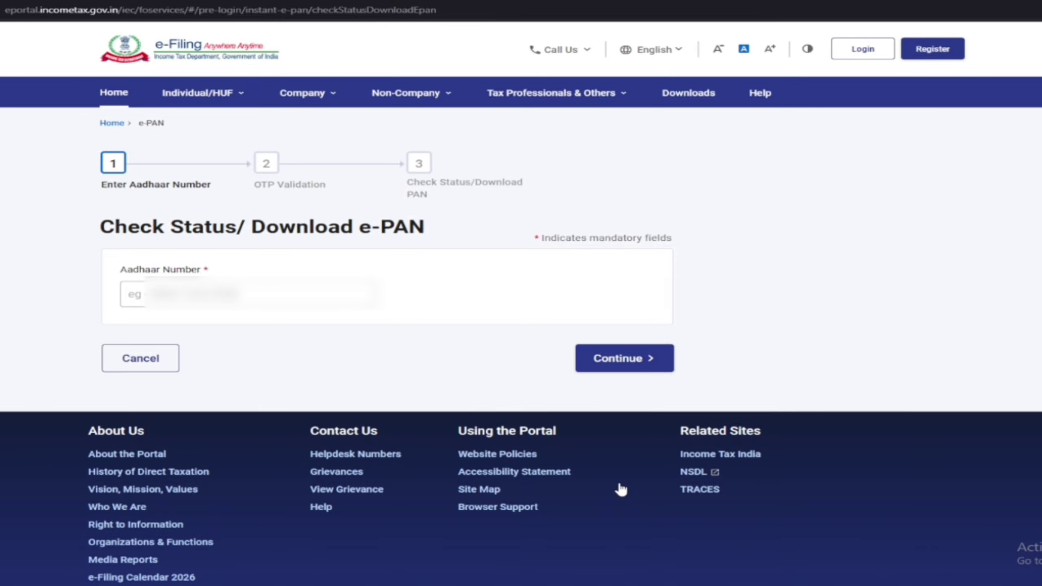
{"action": "left_click", "coordinate": [199, 293]}
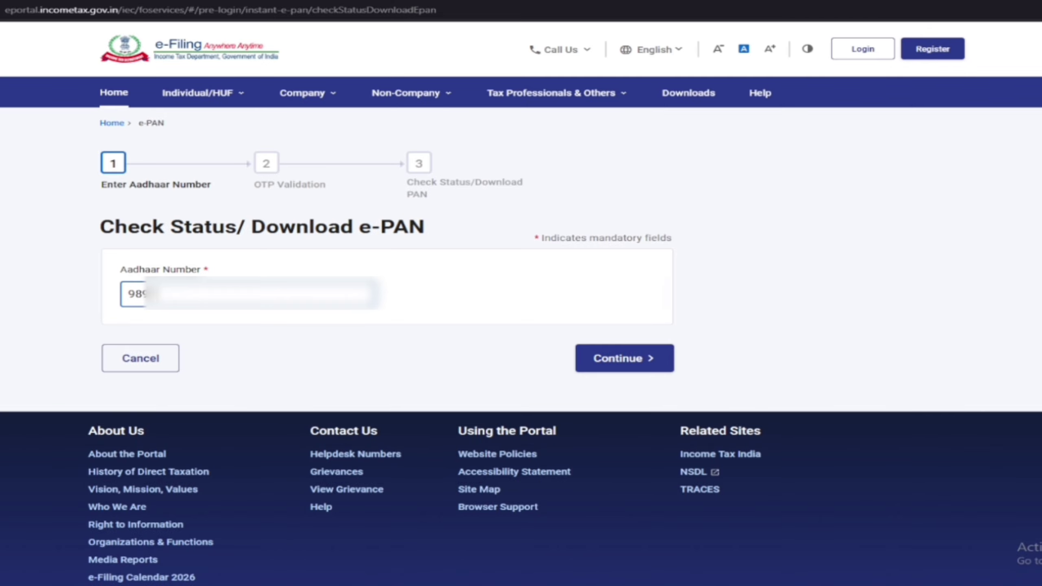
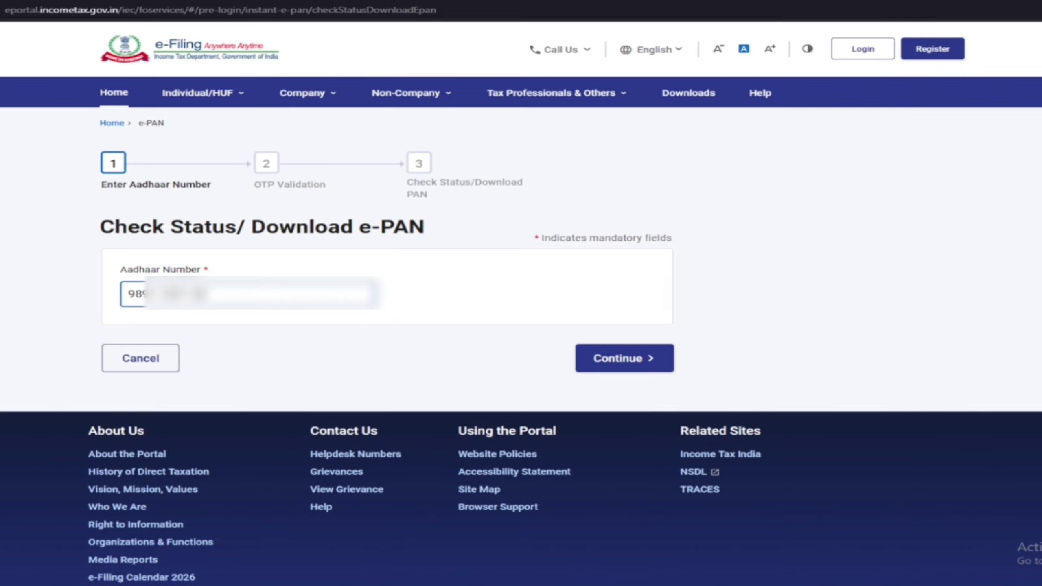
{"action": "left_click", "coordinate": [621, 363]}
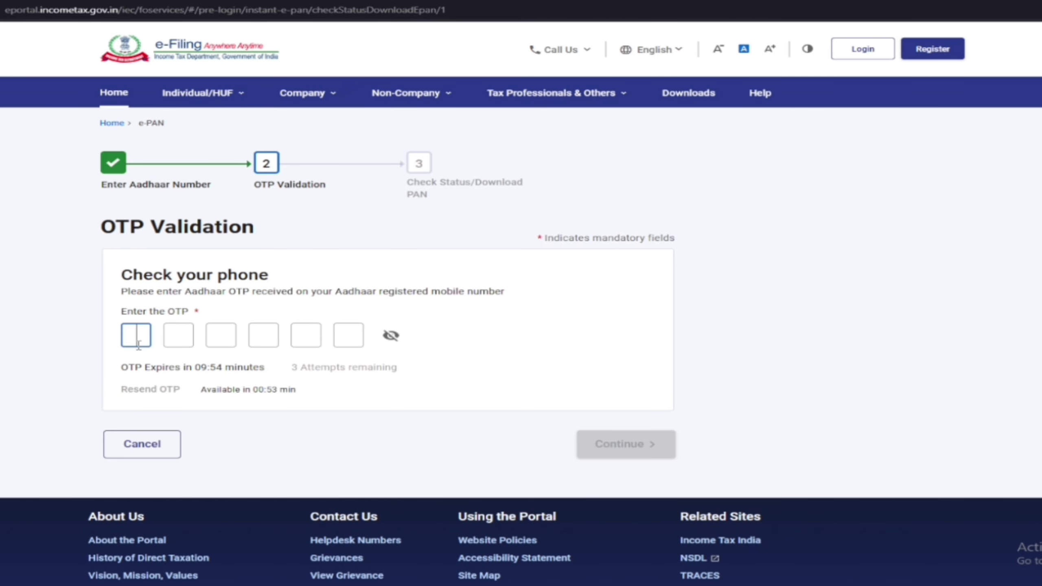
Step: Enter the six-digit Aadhaar OTP and verify it to show PAN allotted on 10-Apr-2026
{"action": "type", "text": "•••"}
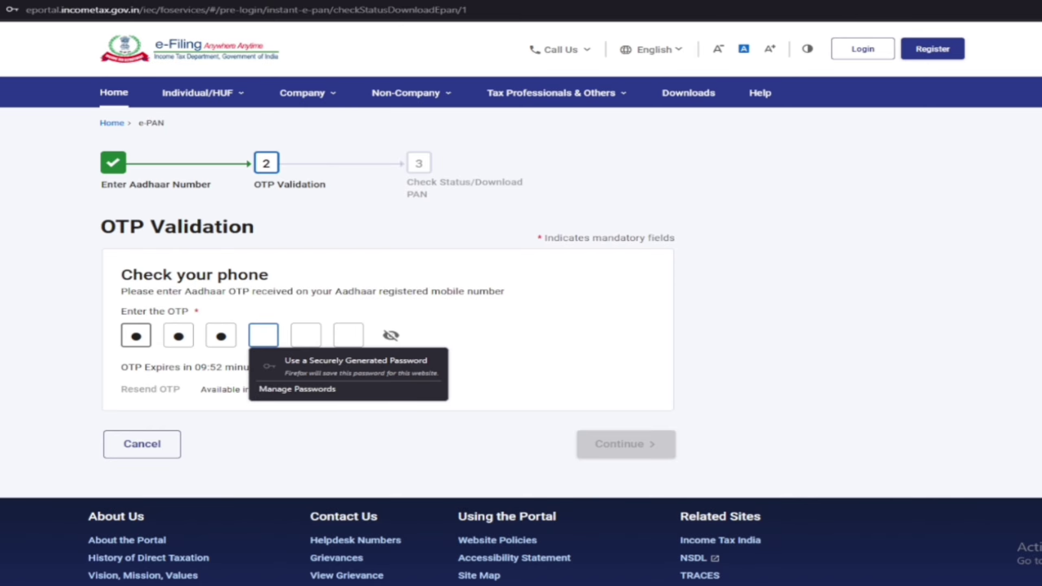
{"action": "type", "text": "•••"}
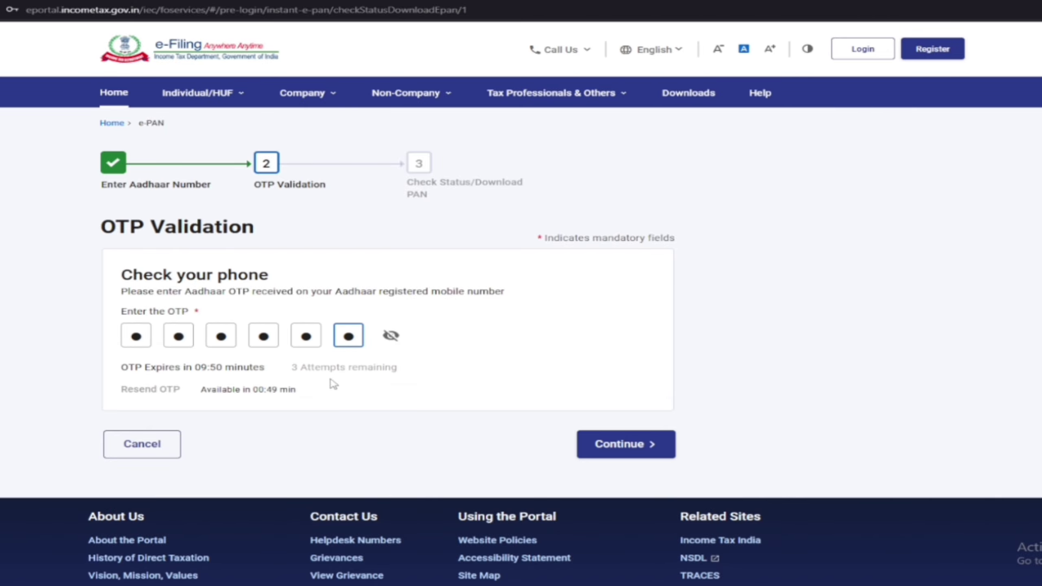
{"action": "left_click", "coordinate": [634, 445]}
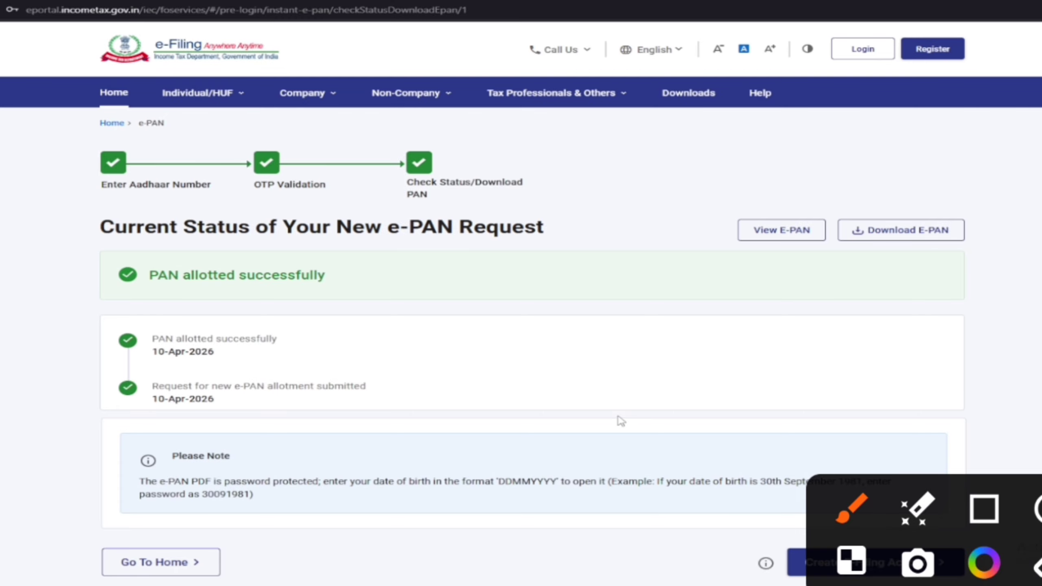
{"action": "mouse_move", "coordinate": [130, 298]}
{"action": "left_mouse_down"}
{"action": "mouse_move", "coordinate": [261, 317]}
{"action": "mouse_move", "coordinate": [195, 201]}
{"action": "mouse_move", "coordinate": [305, 292]}
{"action": "left_mouse_up"}
{"action": "left_click_drag", "start_coordinate": [282, 234], "coordinate": [531, 172]}
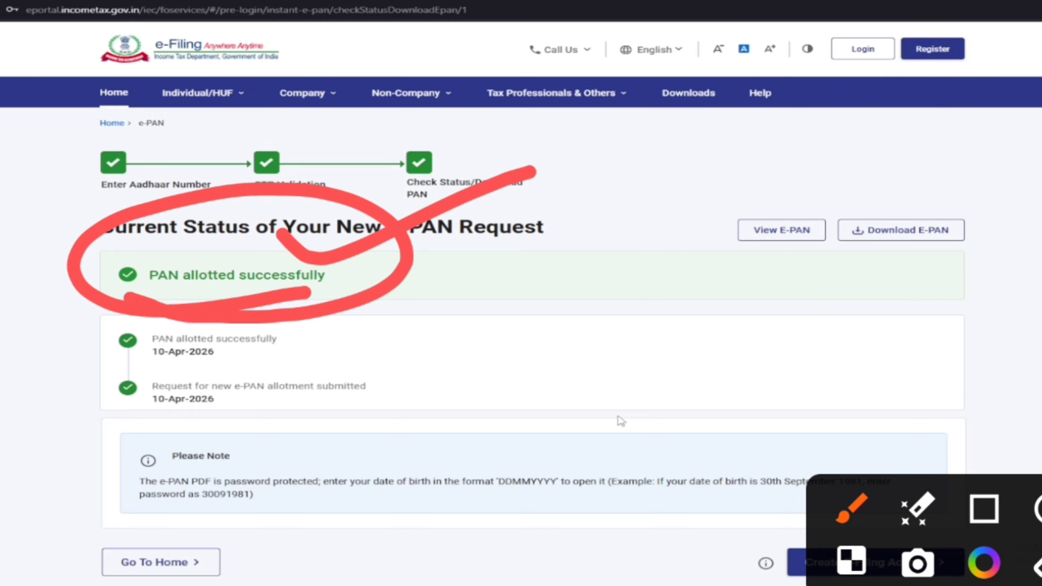
{"action": "mouse_move", "coordinate": [739, 186]}
{"action": "left_mouse_down"}
{"action": "mouse_move", "coordinate": [744, 193]}
{"action": "mouse_move", "coordinate": [870, 142]}
{"action": "left_mouse_up"}
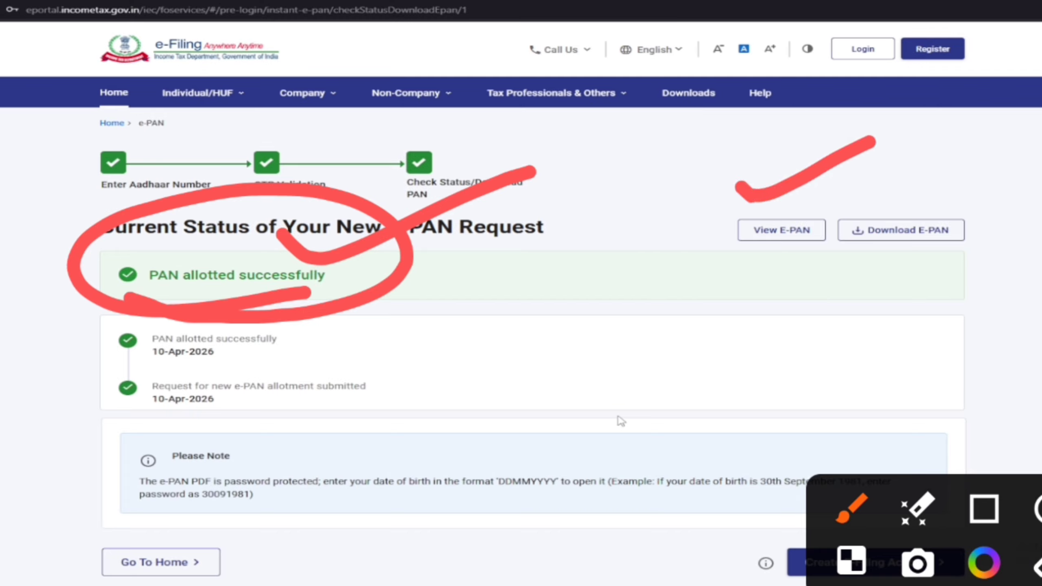
{"action": "left_click", "coordinate": [907, 179]}
{"action": "left_click_drag", "start_coordinate": [906, 179], "coordinate": [1041, 152]}
{"action": "mouse_move", "coordinate": [1015, 199]}
{"action": "left_mouse_down"}
{"action": "mouse_move", "coordinate": [1001, 190]}
{"action": "mouse_move", "coordinate": [833, 283]}
{"action": "mouse_move", "coordinate": [974, 168]}
{"action": "left_mouse_up"}
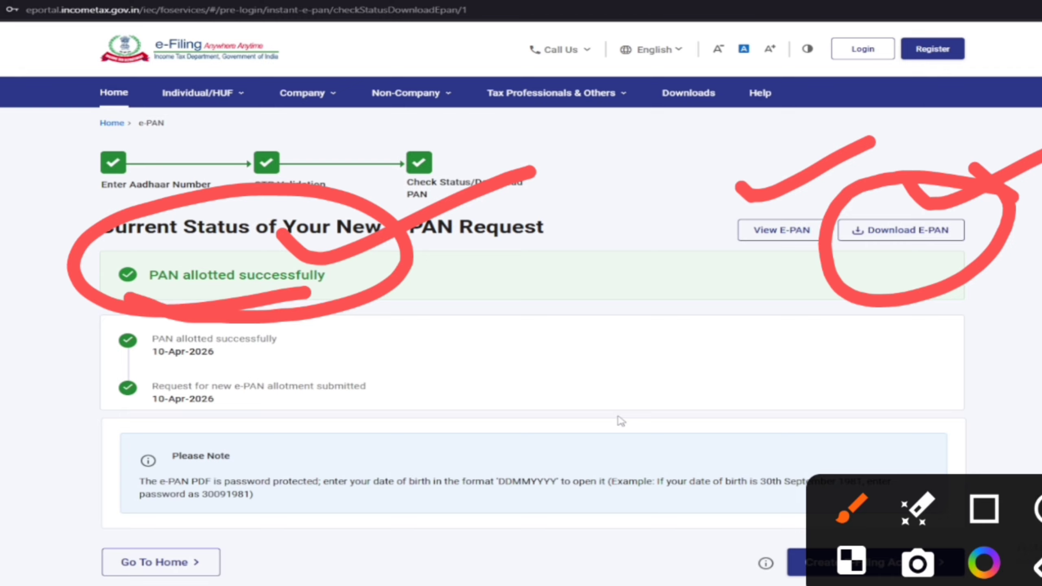
{"action": "key", "text": "Escape"}
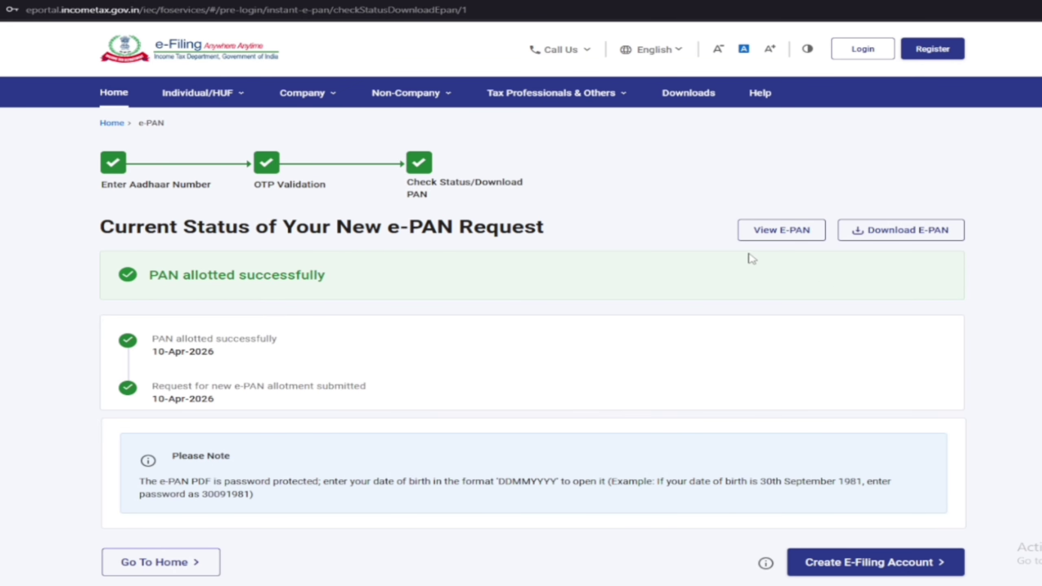
Step: Download the e-PAN PDF and unlock it with the date-of-birth password to view the PAN card
{"action": "left_click", "coordinate": [916, 233]}
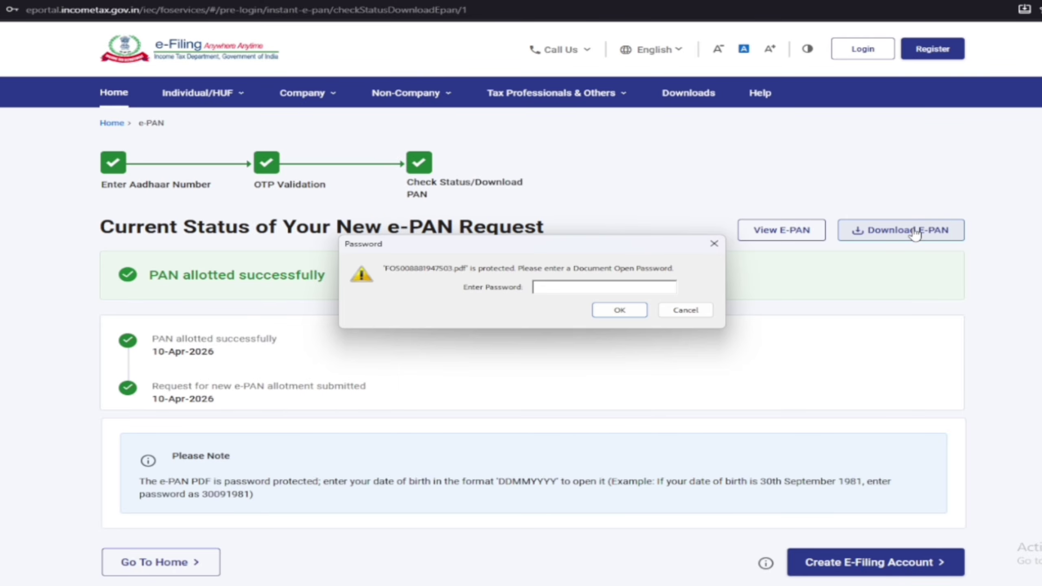
{"action": "key", "text": "Return"}
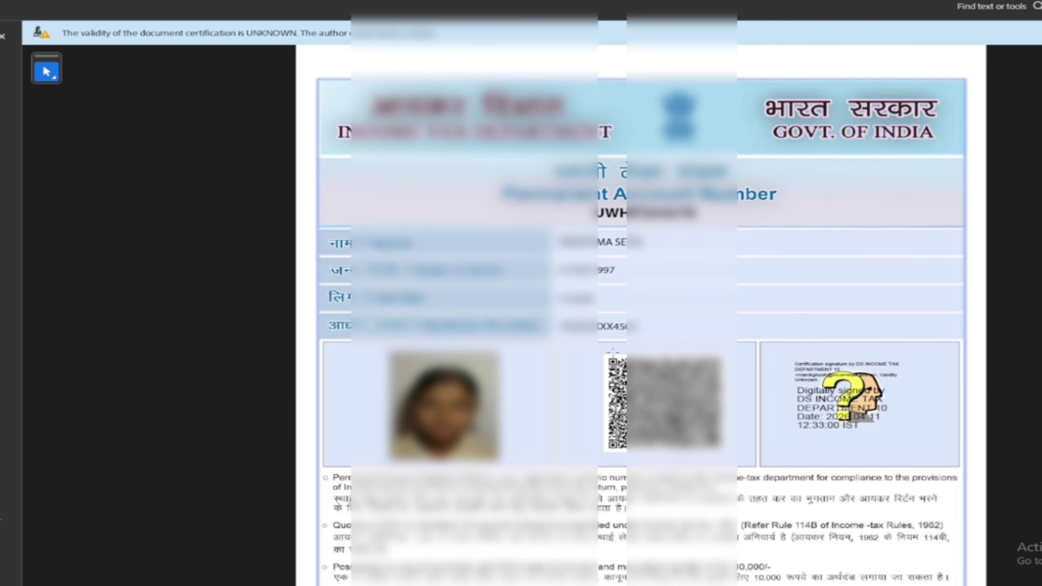
Step: Validate the e-PAN's digital signature through its Signature Properties, then close the validation result
{"action": "scroll", "coordinate": [717, 293], "scroll_direction": "down", "scroll_amount": 2}
{"action": "scroll", "coordinate": [774, 361], "scroll_direction": "down", "scroll_amount": 3}
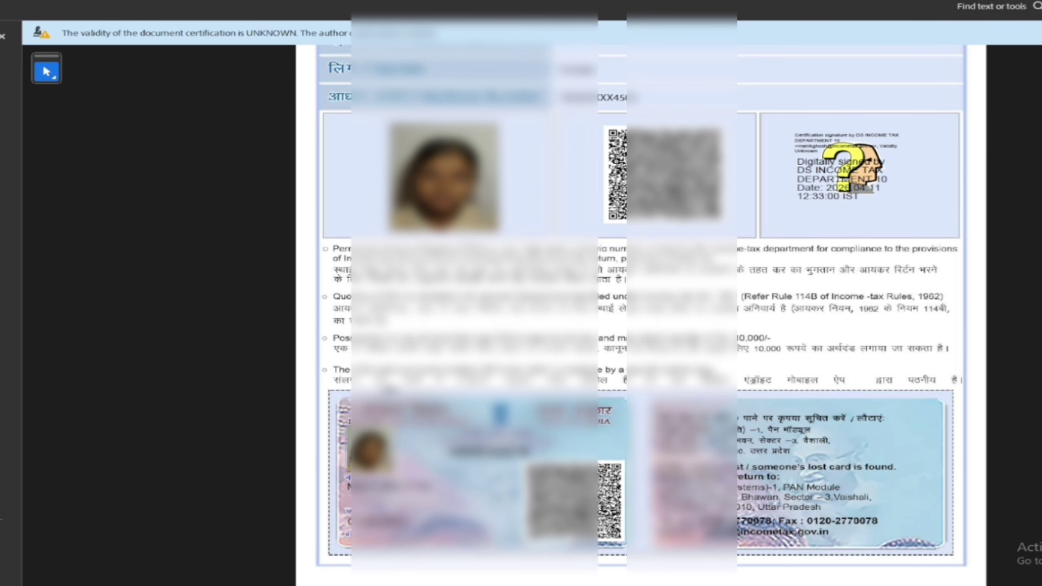
{"action": "scroll", "coordinate": [785, 504], "scroll_direction": "up", "scroll_amount": 1}
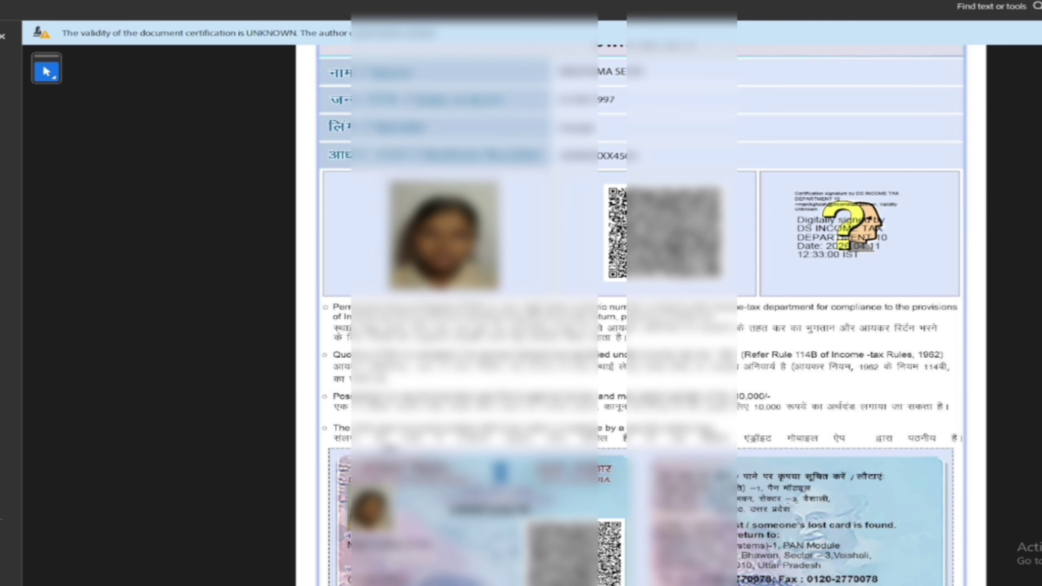
{"action": "left_click", "coordinate": [829, 238]}
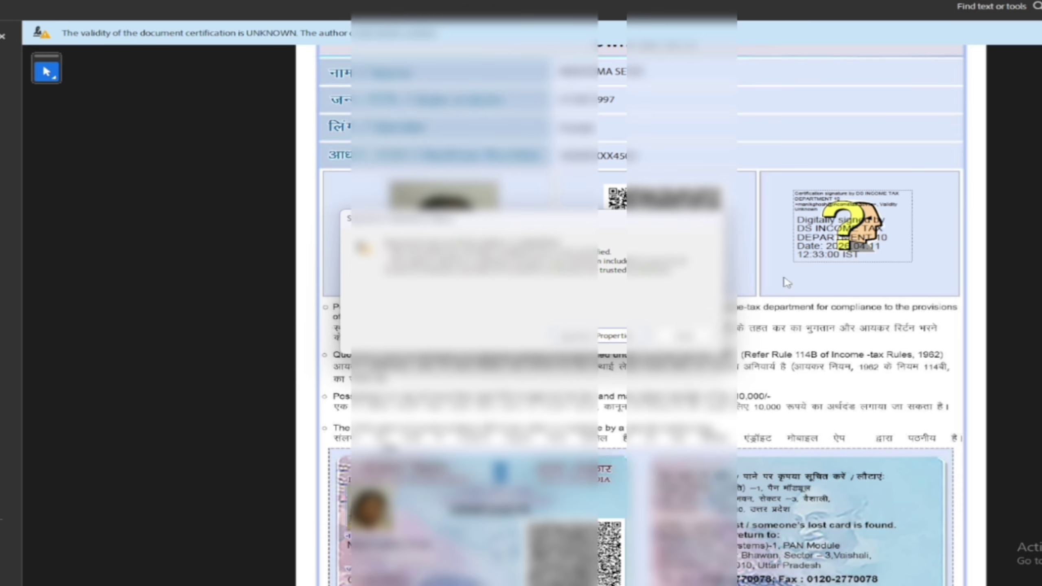
{"action": "left_click", "coordinate": [616, 335]}
{"action": "left_click", "coordinate": [603, 417]}
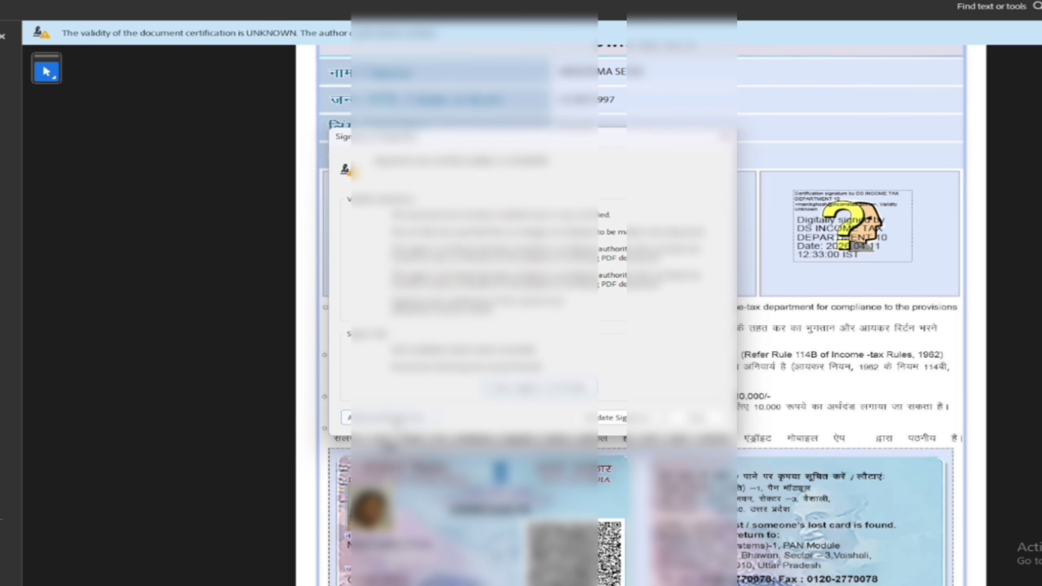
{"action": "key", "text": "Return"}
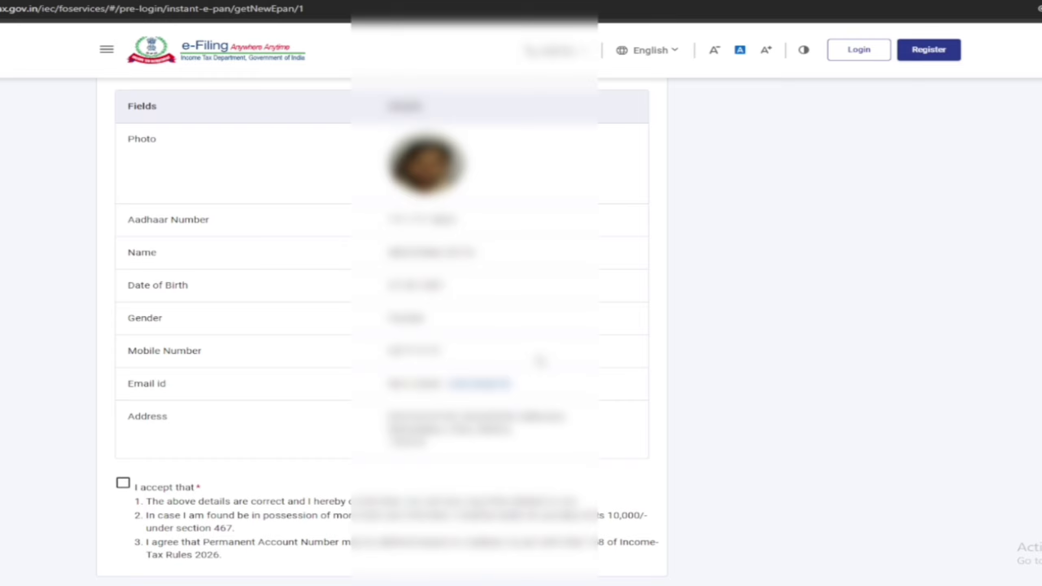
Step: Accept the Aadhaar personal-details declaration and submit the e-PAN request, confirming the Email Id Verification notice
{"action": "left_click", "coordinate": [123, 483]}
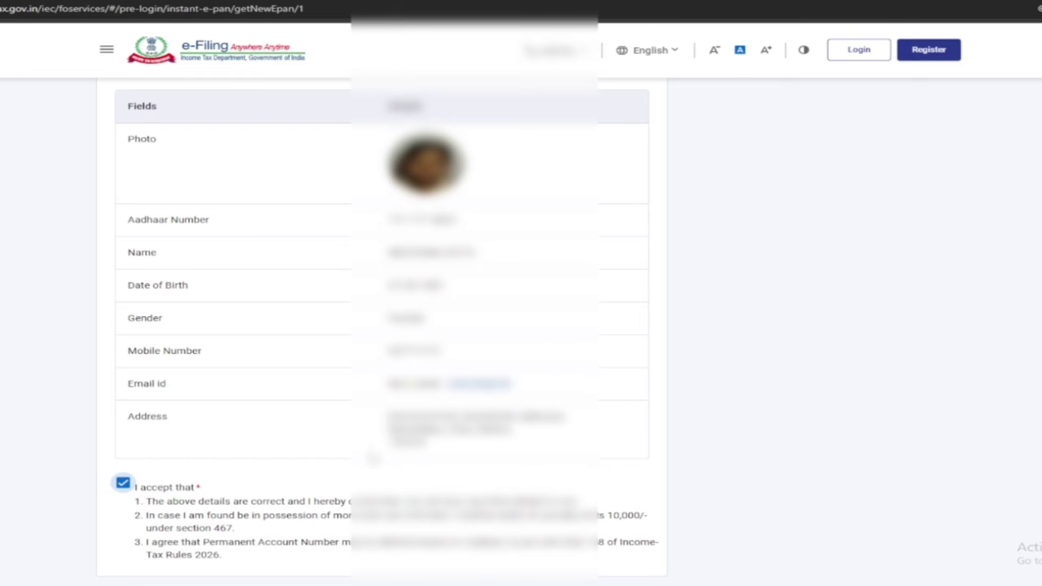
{"action": "scroll", "coordinate": [536, 337], "scroll_direction": "down", "scroll_amount": 3}
{"action": "scroll", "coordinate": [536, 337], "scroll_direction": "up", "scroll_amount": 5}
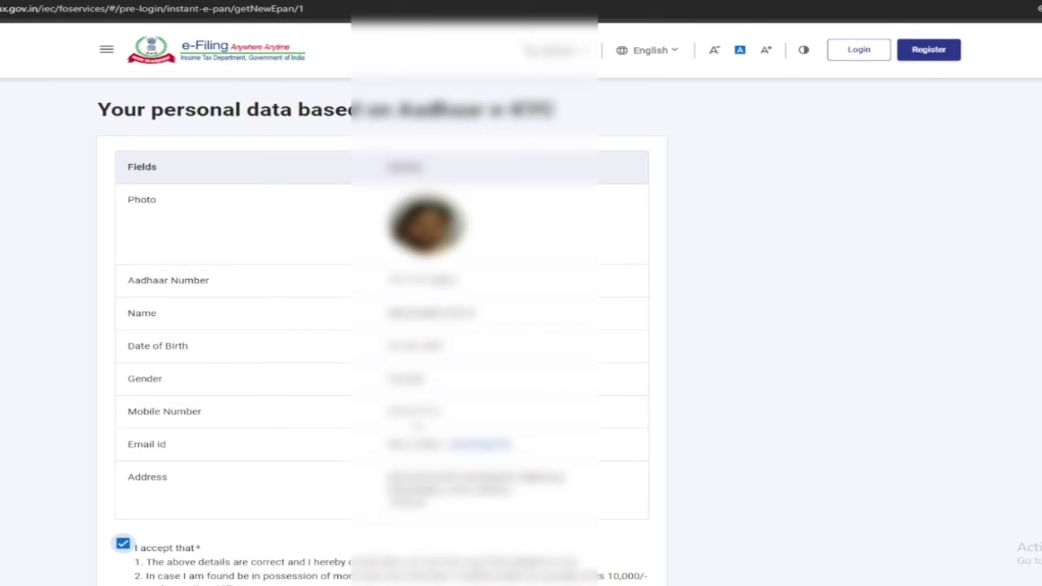
{"action": "scroll", "coordinate": [418, 427], "scroll_direction": "down", "scroll_amount": 3}
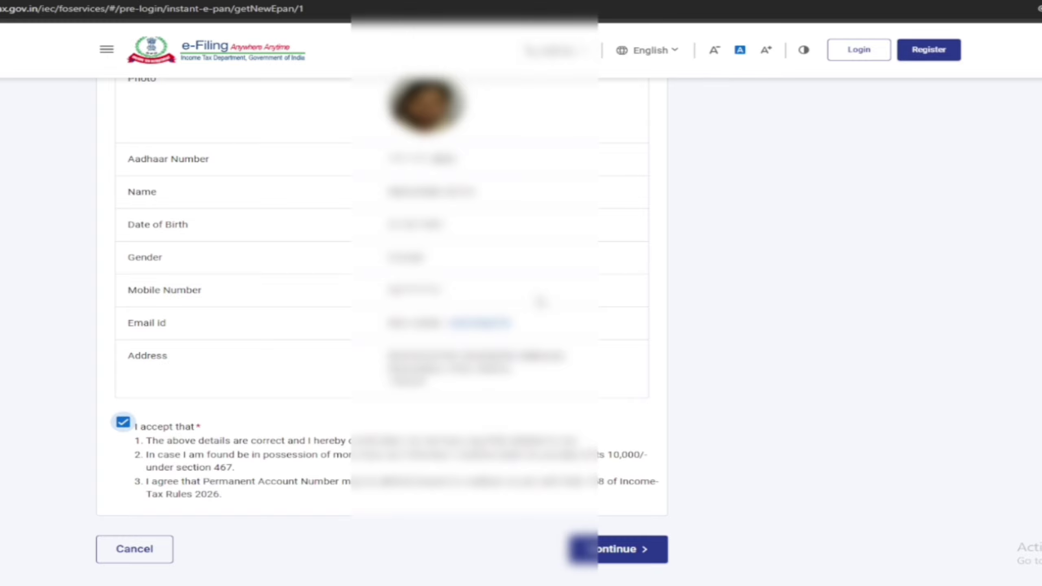
{"action": "left_click", "coordinate": [607, 550]}
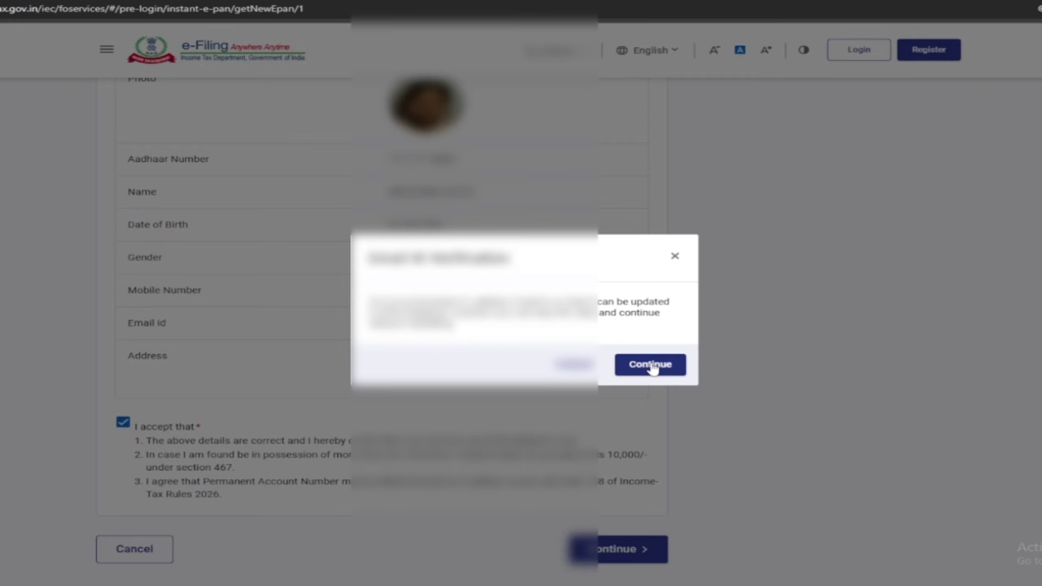
{"action": "left_click", "coordinate": [651, 364]}
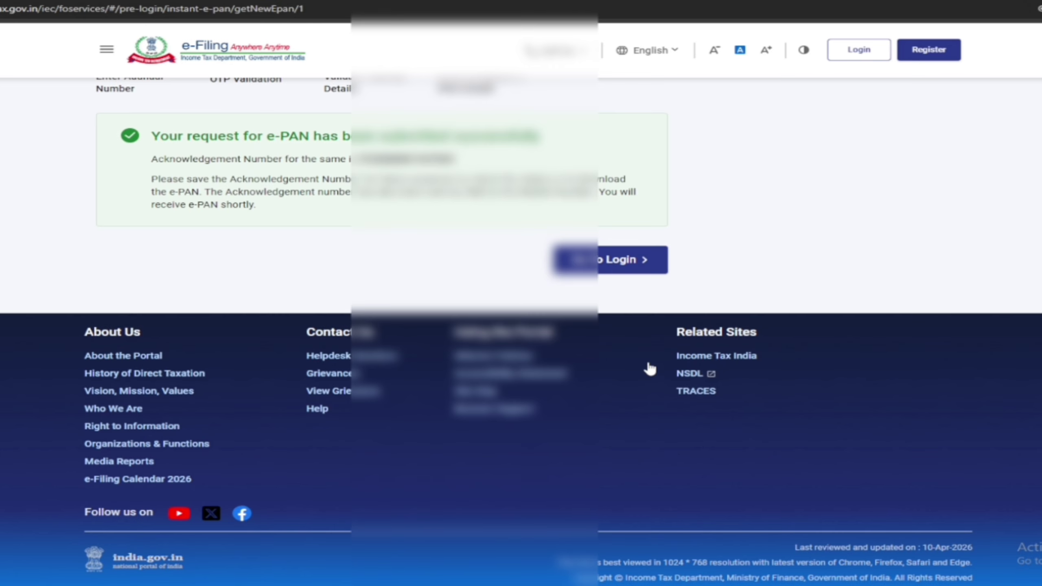
{"action": "scroll", "coordinate": [649, 368], "scroll_direction": "up", "scroll_amount": 3}
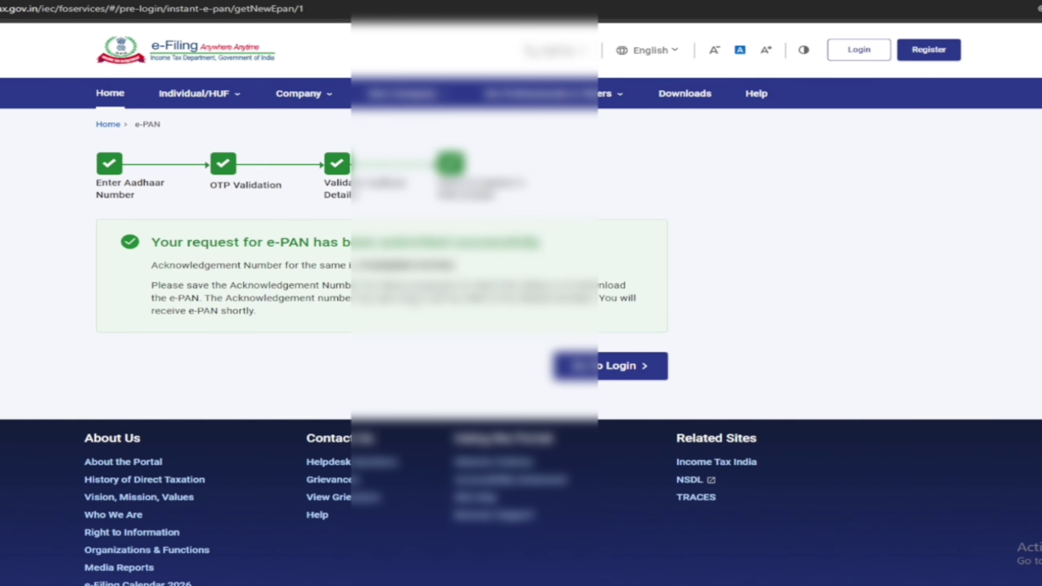